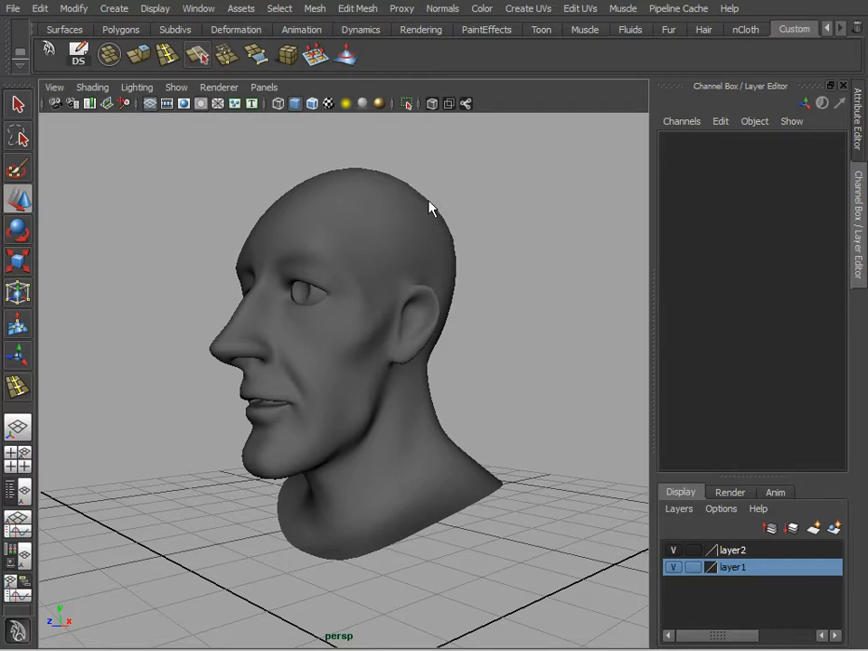
- Examine the head model's overall shape and the ear area from several angles and distances
{"action": "mouse_move", "coordinate": [480, 266]}
{"action": "left_mouse_down", "text": "alt"}
{"action": "mouse_move", "coordinate": [437, 267]}
{"action": "mouse_move", "coordinate": [524, 285]}
{"action": "mouse_move", "coordinate": [480, 264]}
{"action": "left_mouse_up", "text": "alt"}
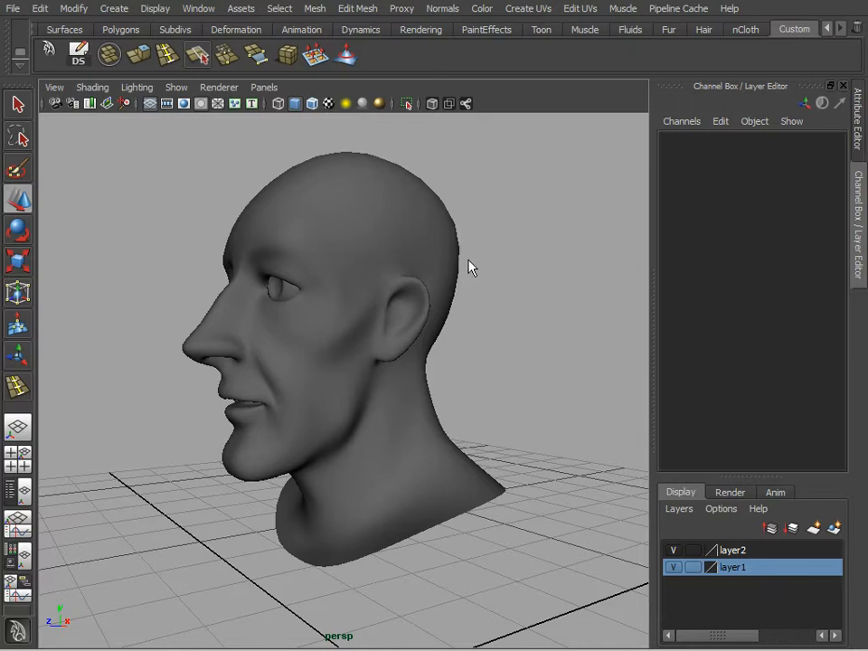
{"action": "left_click_drag", "start_coordinate": [464, 262], "coordinate": [479, 276], "text": "alt"}
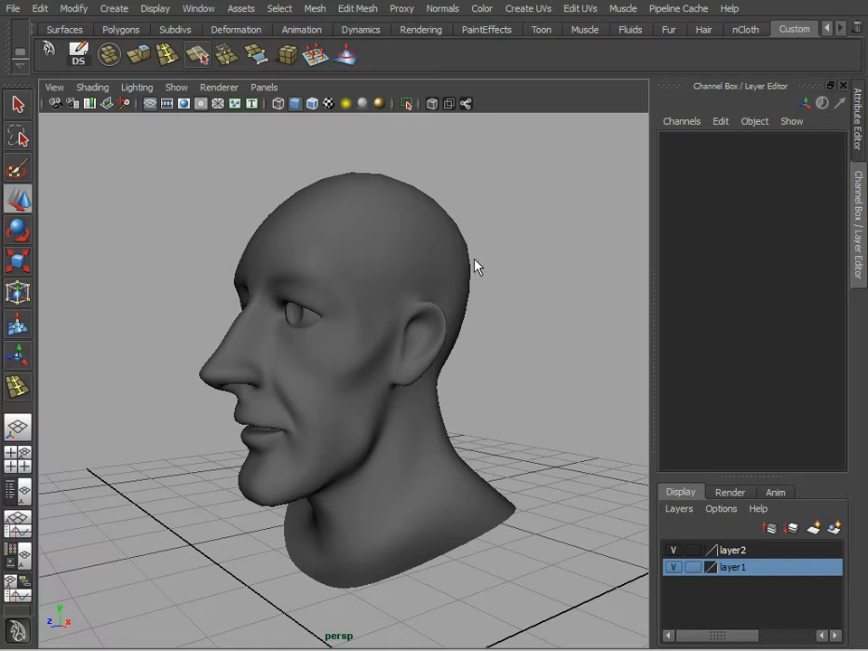
{"action": "left_click", "coordinate": [462, 286]}
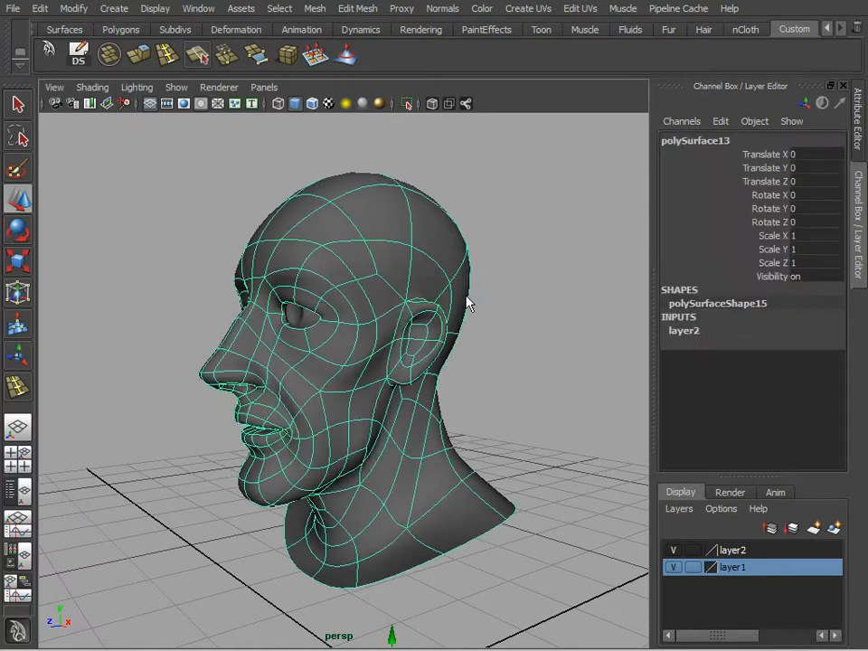
{"action": "left_click", "coordinate": [494, 293]}
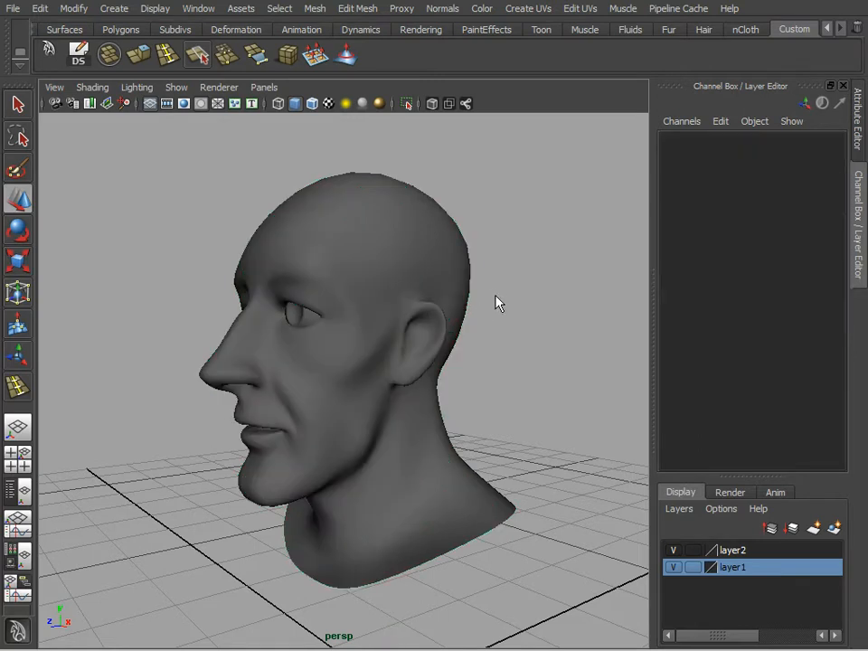
{"action": "left_click_drag", "start_coordinate": [495, 293], "coordinate": [460, 286], "text": "alt"}
{"action": "right_click_drag", "start_coordinate": [459, 286], "coordinate": [517, 294], "text": "alt"}
{"action": "left_click_drag", "start_coordinate": [483, 254], "coordinate": [404, 318], "text": "alt"}
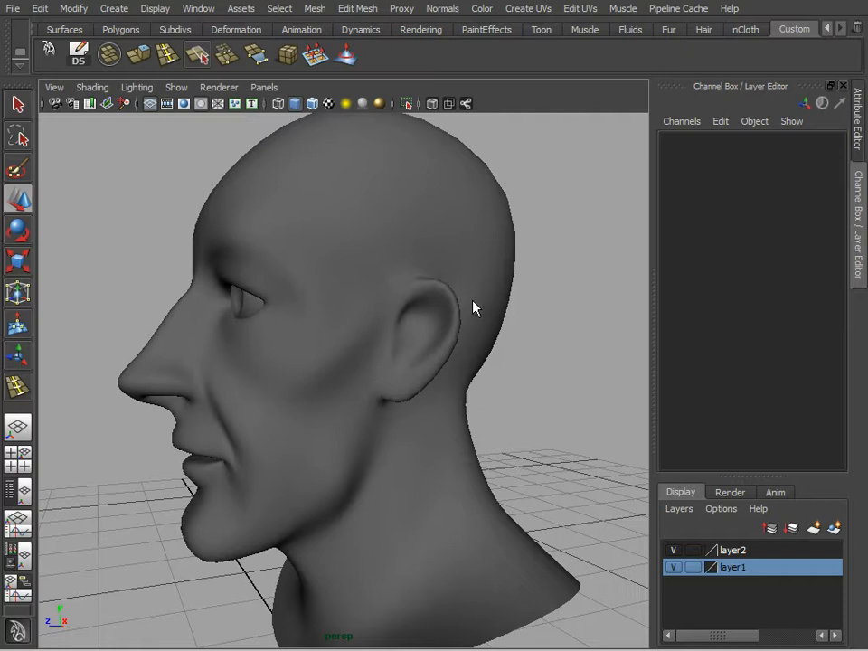
{"action": "left_click_drag", "start_coordinate": [527, 333], "coordinate": [545, 340], "text": "alt"}
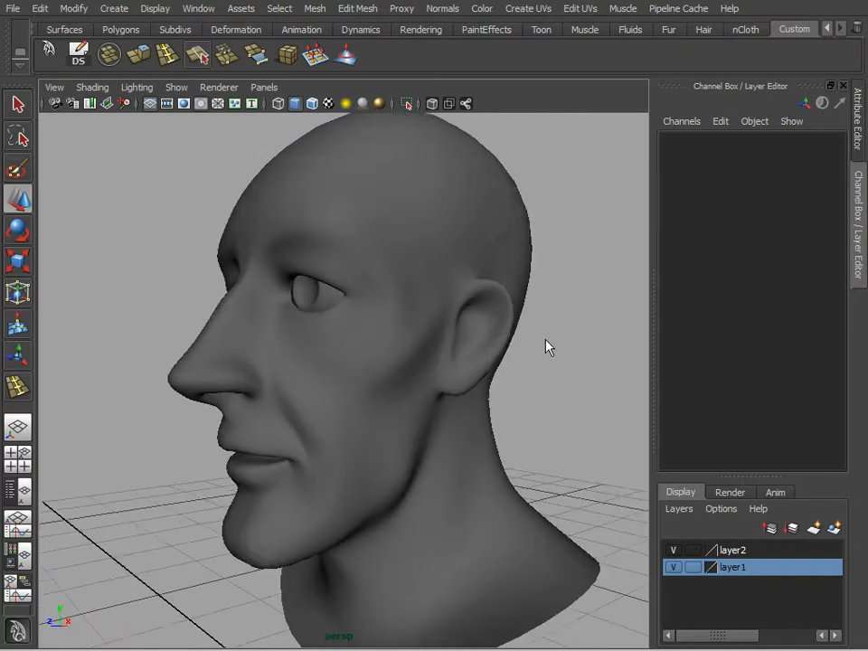
{"action": "right_click_drag", "start_coordinate": [546, 339], "coordinate": [467, 371], "text": "alt"}
{"action": "middle_click_drag", "start_coordinate": [467, 370], "coordinate": [417, 349], "text": "alt"}
- Select the head and examine its UV shells in the UV Texture Editor alongside the model
{"action": "left_click", "coordinate": [434, 255]}
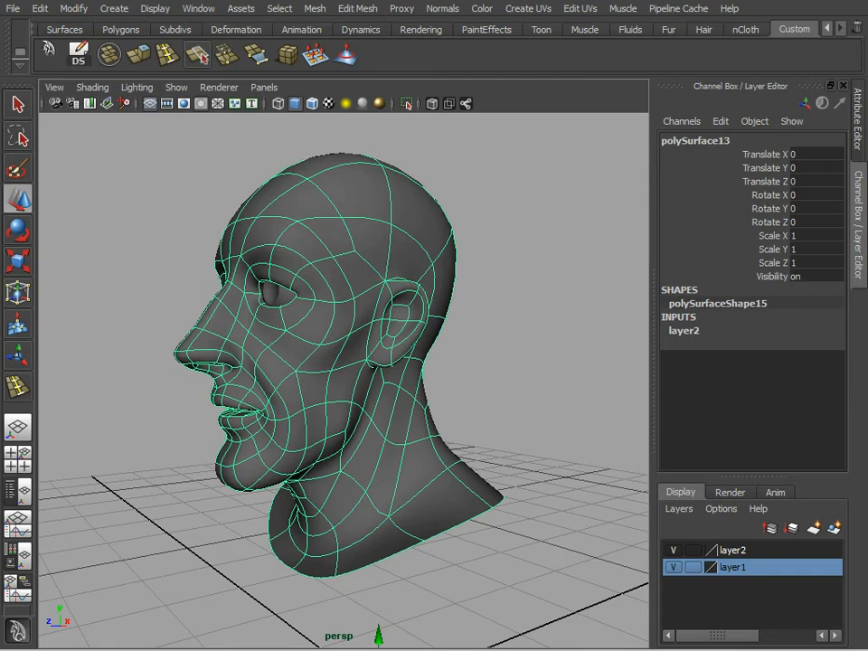
{"action": "left_click_drag", "start_coordinate": [465, 126], "coordinate": [538, 139]}
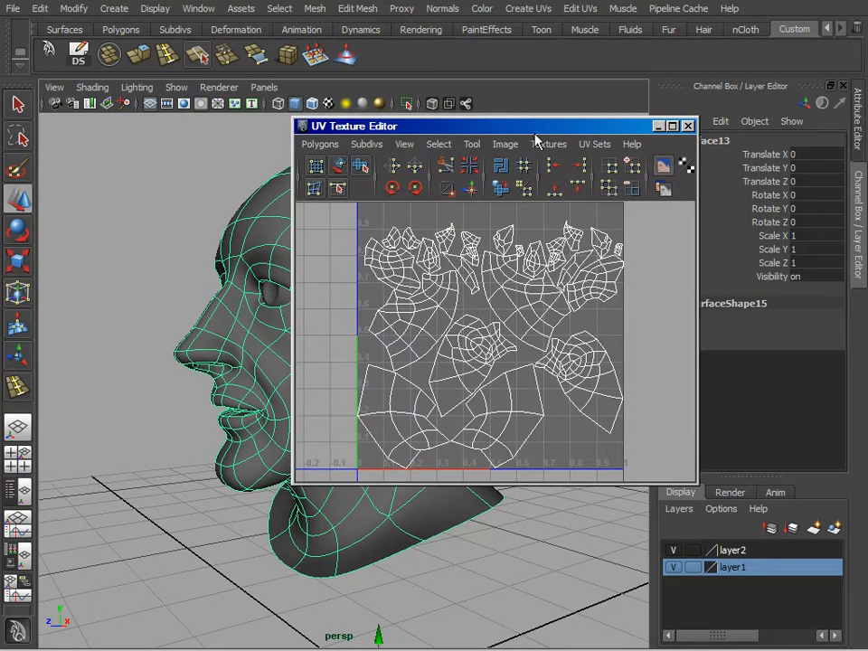
{"action": "right_click_drag", "start_coordinate": [528, 326], "coordinate": [558, 324], "text": "alt"}
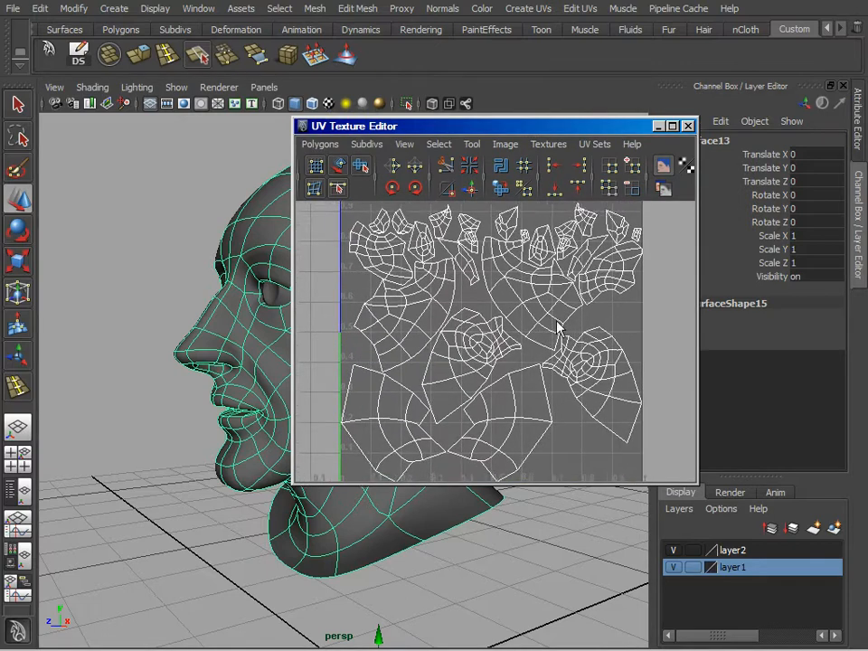
{"action": "middle_click_drag", "start_coordinate": [558, 324], "coordinate": [586, 335], "text": "alt"}
{"action": "left_click_drag", "start_coordinate": [453, 127], "coordinate": [506, 139]}
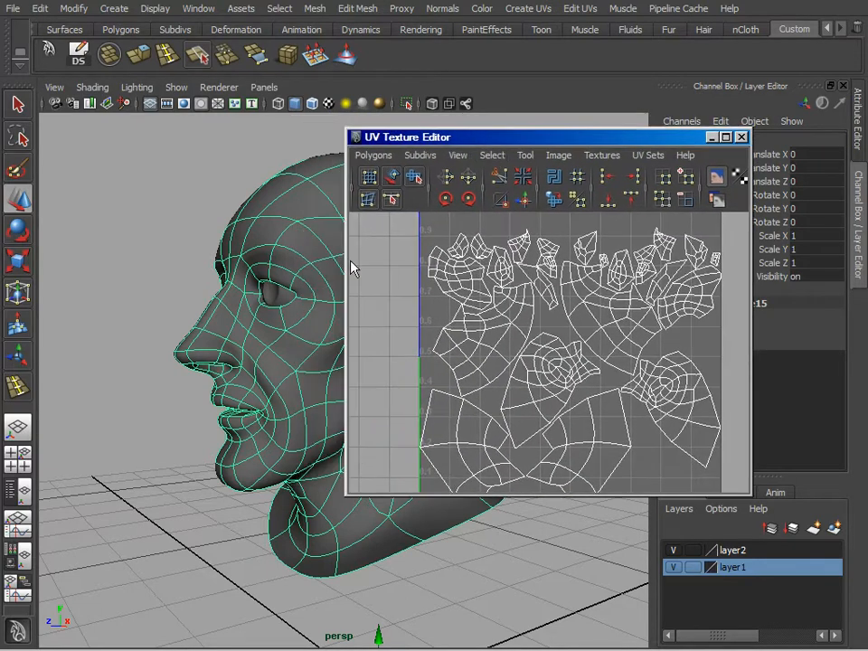
{"action": "middle_click_drag", "start_coordinate": [338, 299], "coordinate": [234, 314], "text": "alt"}
{"action": "left_click_drag", "start_coordinate": [234, 314], "coordinate": [318, 282], "text": "alt"}
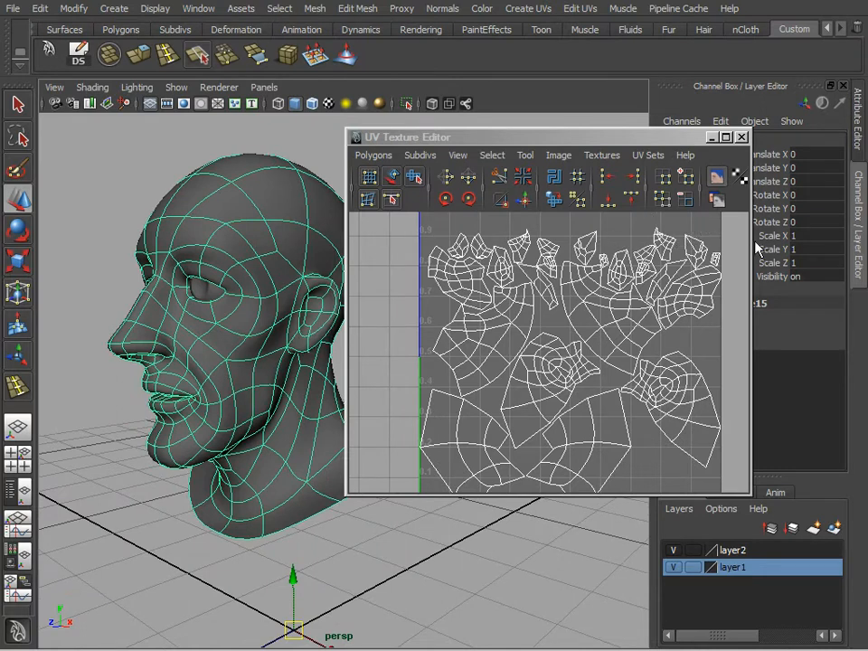
- Turn on the texture border display for the head and inspect the UV seams around the face, ear and neck
{"action": "left_click_drag", "start_coordinate": [753, 242], "coordinate": [801, 246]}
{"action": "left_click", "coordinate": [772, 200]}
{"action": "left_click_drag", "start_coordinate": [498, 147], "coordinate": [503, 161]}
{"action": "left_click_drag", "start_coordinate": [604, 153], "coordinate": [0, 178]}
{"action": "left_click_drag", "start_coordinate": [410, 319], "coordinate": [395, 273], "text": "alt"}
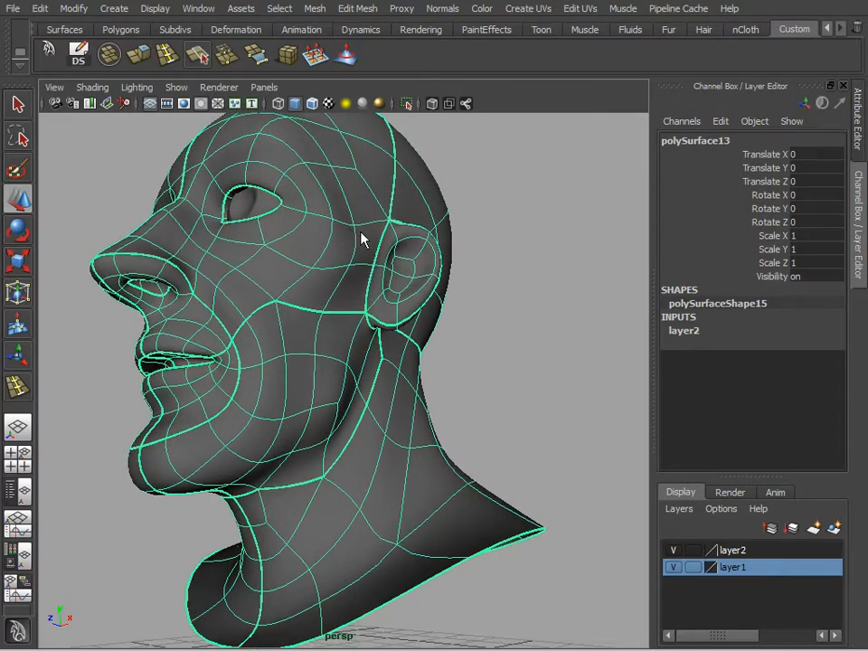
{"action": "left_click_drag", "start_coordinate": [429, 291], "coordinate": [379, 274], "text": "alt"}
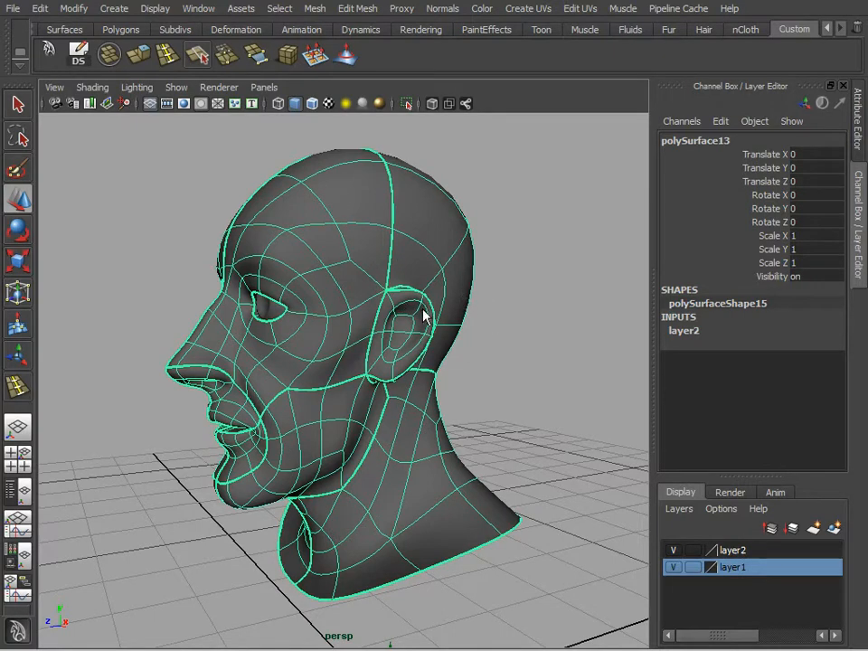
- Duplicate the head and move the copy straight up above the original, to a Translate Y of about 5.383
{"action": "left_click_drag", "start_coordinate": [436, 304], "coordinate": [356, 300], "text": "alt"}
{"action": "left_click", "coordinate": [424, 260]}
{"action": "right_click_drag", "start_coordinate": [424, 260], "coordinate": [360, 302], "text": "alt"}
{"action": "left_click", "coordinate": [360, 301]}
{"action": "right_click_drag", "start_coordinate": [506, 302], "coordinate": [403, 317], "text": "alt"}
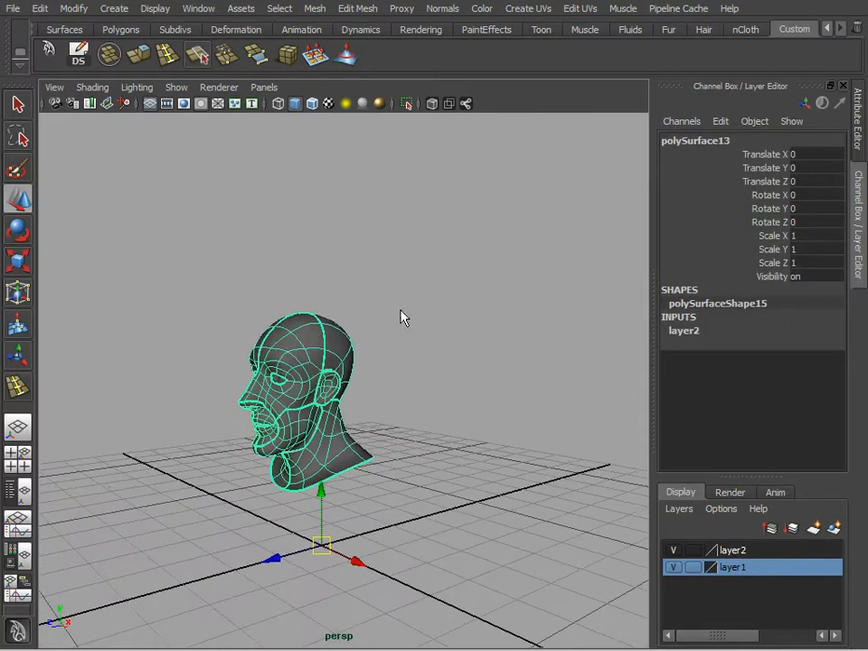
{"action": "key", "text": "ctrl+d"}
{"action": "left_click_drag", "start_coordinate": [321, 505], "coordinate": [361, 333]}
{"action": "middle_click_drag", "start_coordinate": [362, 332], "coordinate": [375, 397], "text": "alt"}
{"action": "right_click_drag", "start_coordinate": [374, 397], "coordinate": [425, 398], "text": "alt"}
{"action": "left_click_drag", "start_coordinate": [332, 395], "coordinate": [332, 294]}
{"action": "middle_click_drag", "start_coordinate": [365, 288], "coordinate": [377, 384], "text": "alt"}
{"action": "right_click_drag", "start_coordinate": [372, 387], "coordinate": [402, 348], "text": "alt"}
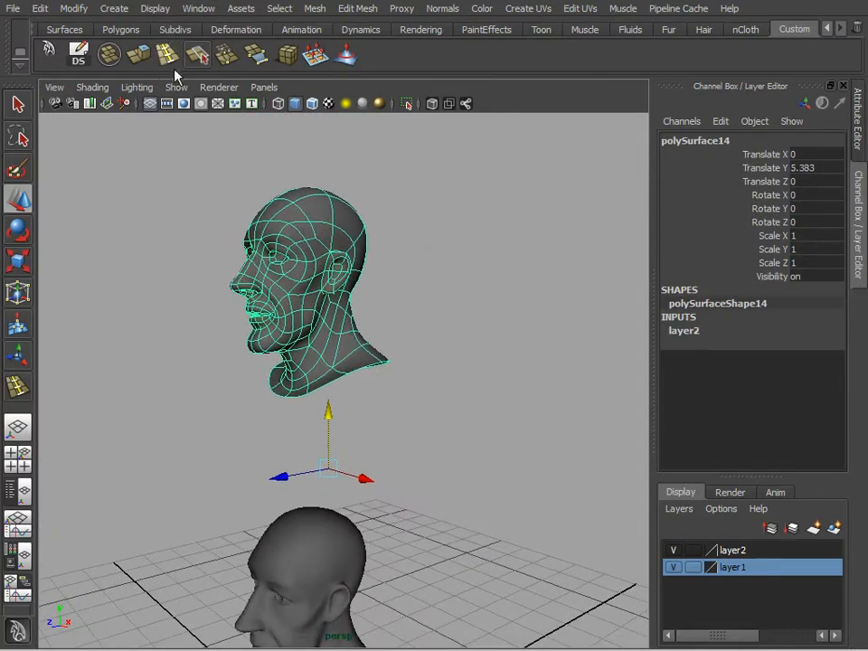
- Apply Smooth to the raised head copy and set its Divisions to 2
{"action": "left_click", "coordinate": [197, 10]}
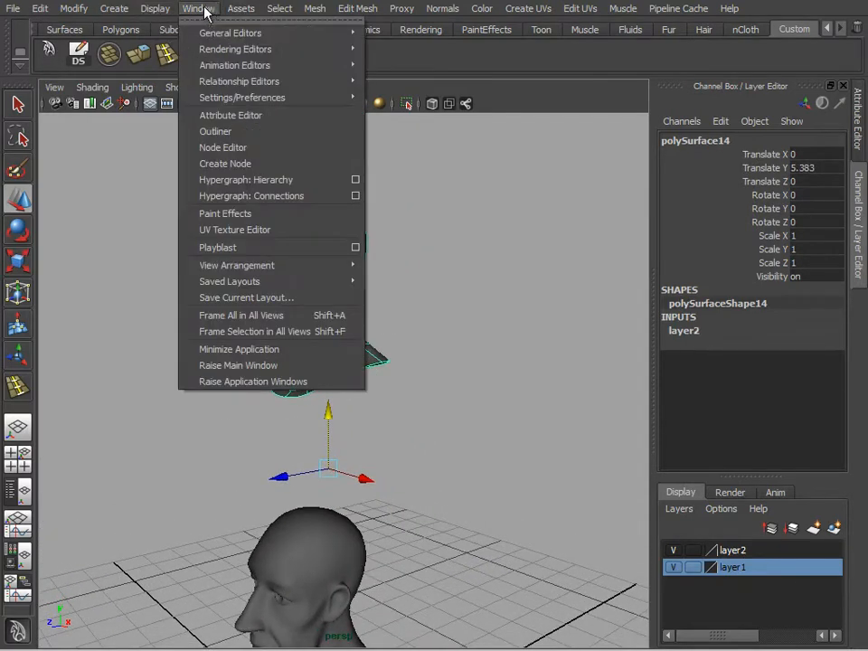
{"action": "mouse_move", "coordinate": [315, 10]}
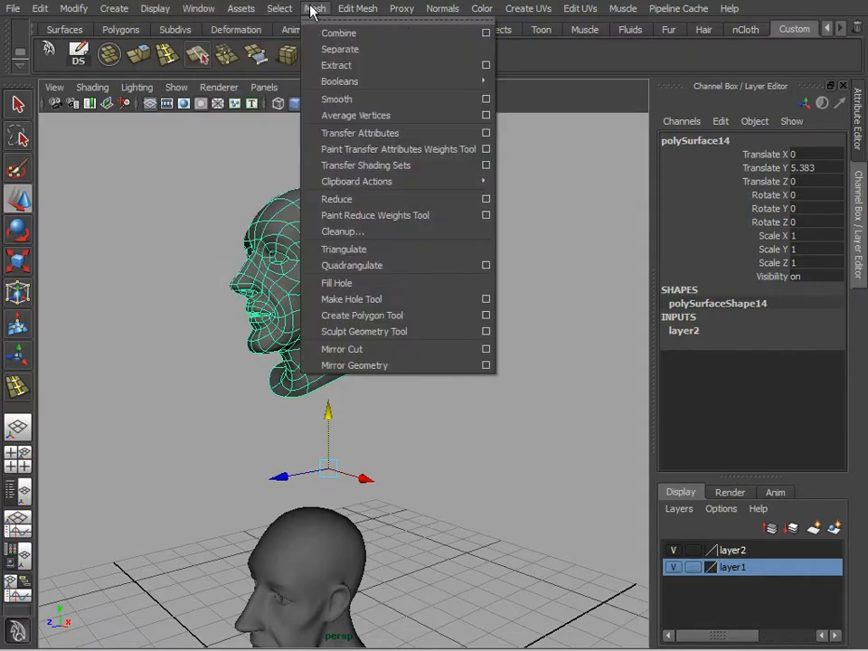
{"action": "left_click", "coordinate": [443, 100]}
{"action": "scroll", "coordinate": [500, 334], "scroll_direction": "up", "scroll_amount": 6}
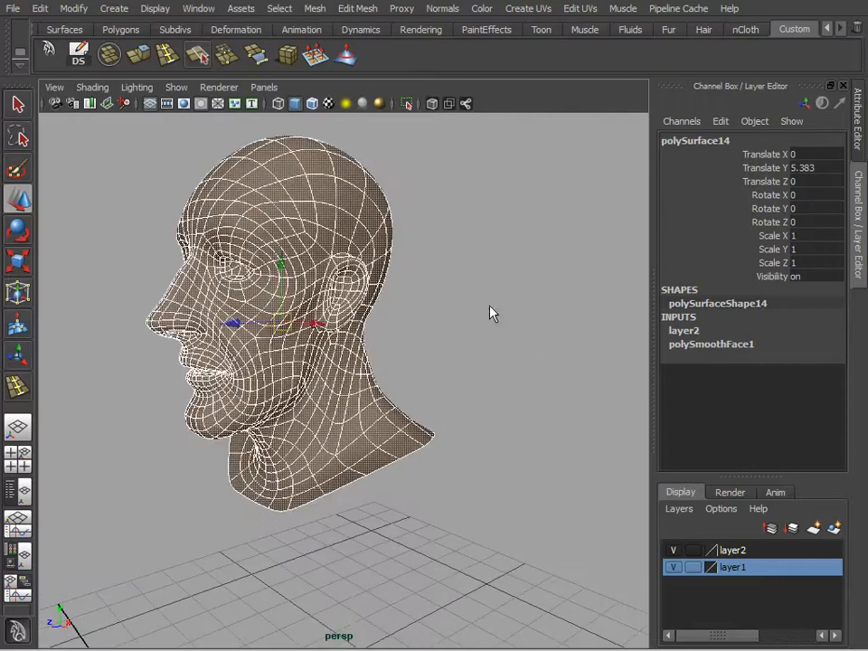
{"action": "double_click", "coordinate": [696, 343]}
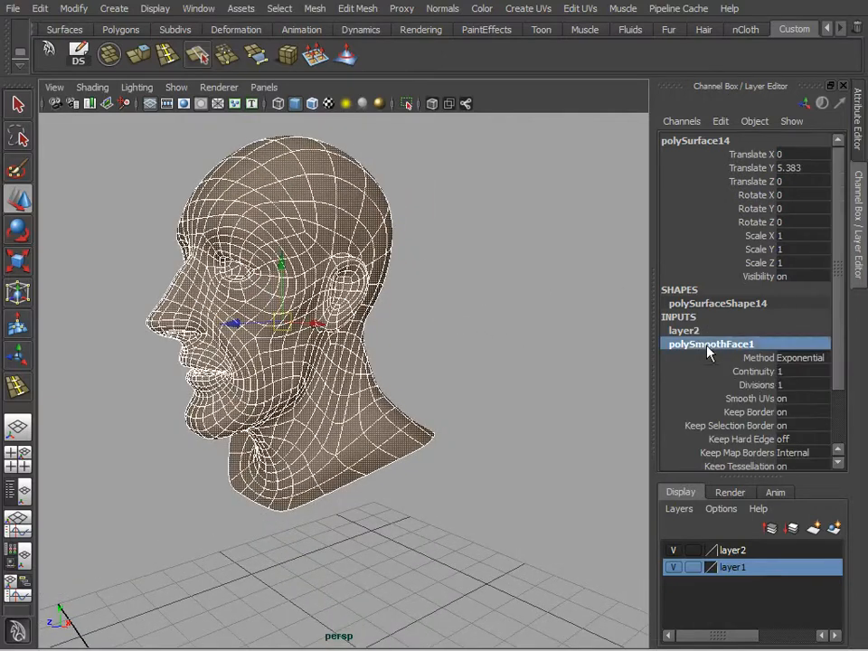
{"action": "left_click", "coordinate": [781, 386]}
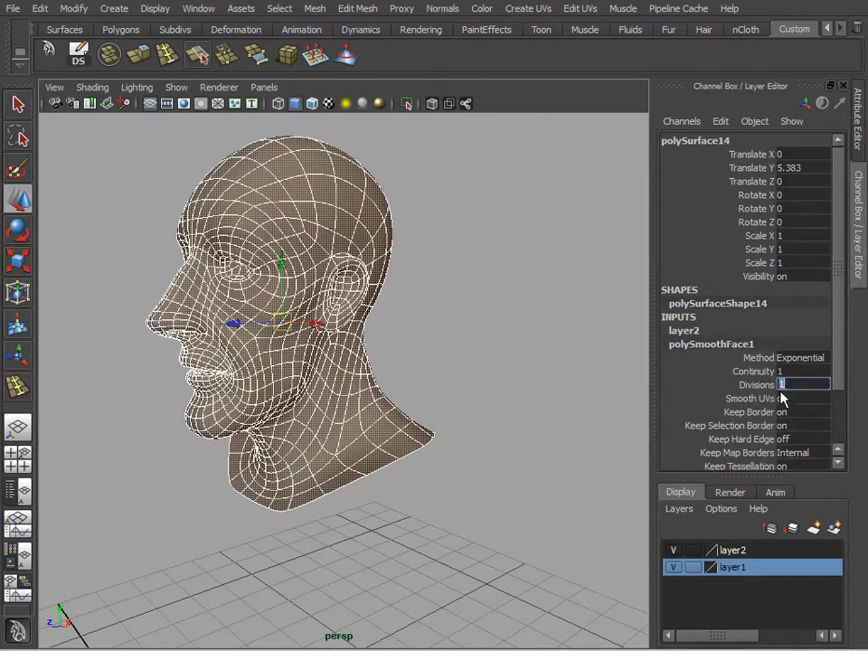
{"action": "type", "text": "2"}
{"action": "key", "text": "Return"}
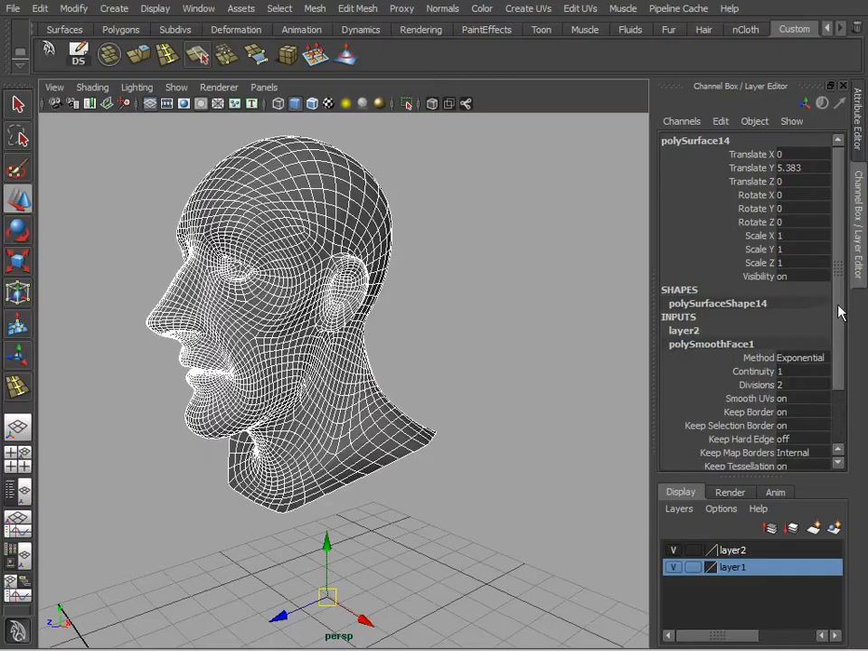
- Turn off Keep Border for the smoothing on the raised head copy
{"action": "key", "text": "f"}
{"action": "left_click_drag", "start_coordinate": [504, 403], "coordinate": [493, 303], "text": "alt"}
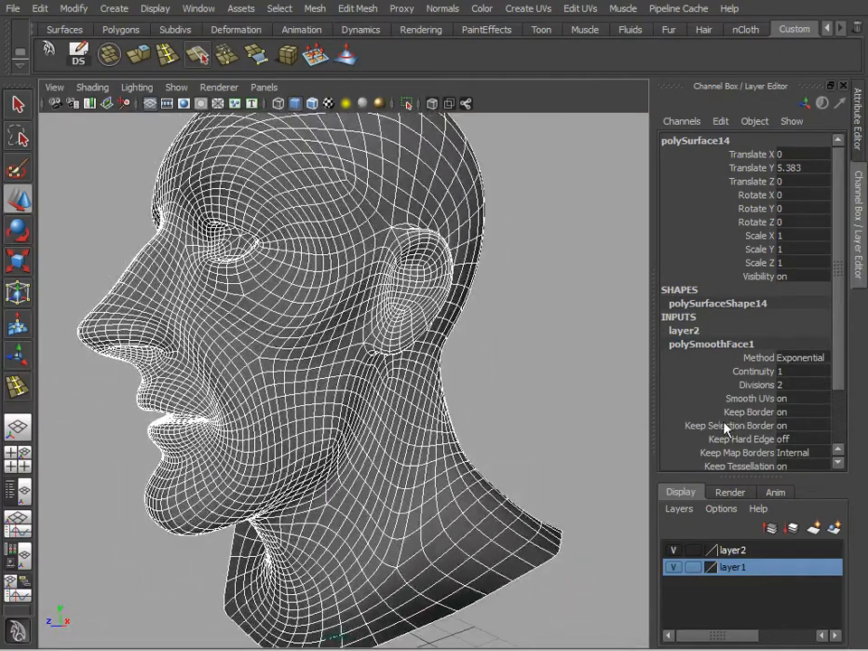
{"action": "left_click", "coordinate": [787, 414]}
{"action": "type", "text": "0"}
{"action": "key", "text": "Return"}
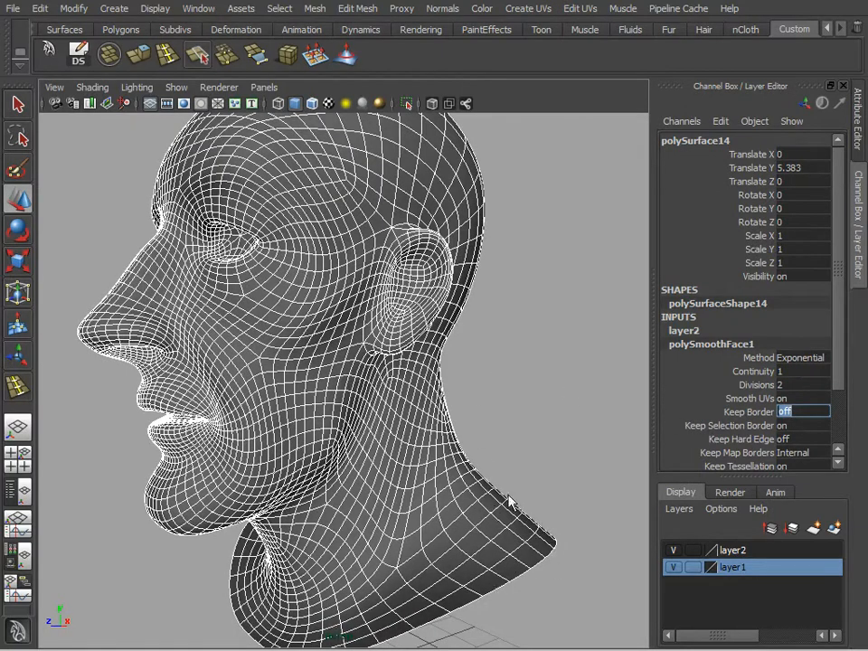
- Inspect the smoothed head's neck border and surface from several angles, both selected and deselected
{"action": "right_click_drag", "start_coordinate": [550, 443], "coordinate": [467, 419], "text": "alt"}
{"action": "left_click", "coordinate": [467, 419]}
{"action": "left_click", "coordinate": [415, 465]}
{"action": "left_click_drag", "start_coordinate": [415, 465], "coordinate": [479, 358], "text": "alt"}
{"action": "right_click_drag", "start_coordinate": [479, 358], "coordinate": [479, 371], "text": "alt"}
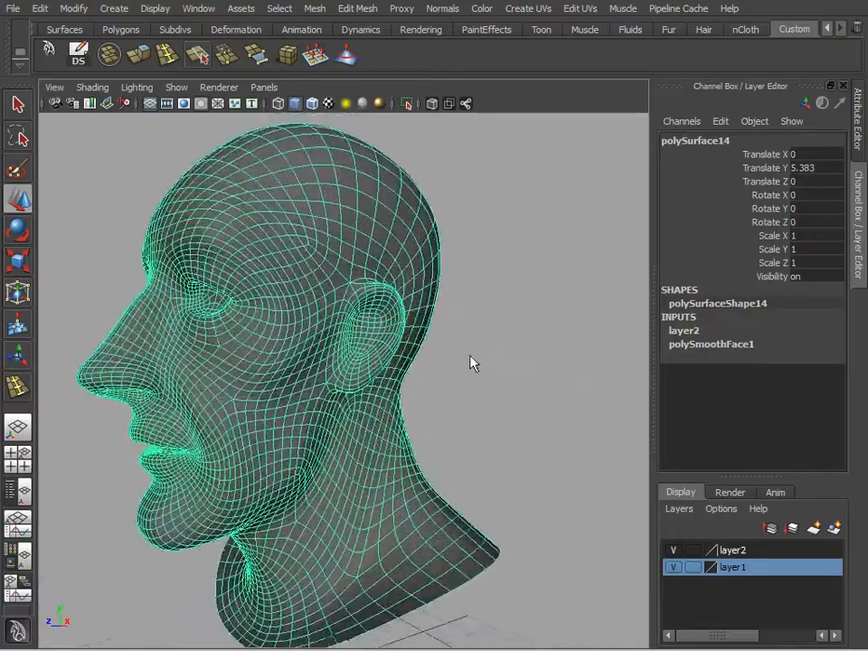
{"action": "left_click_drag", "start_coordinate": [475, 363], "coordinate": [466, 360], "text": "alt"}
{"action": "right_click_drag", "start_coordinate": [465, 360], "coordinate": [432, 395], "text": "alt"}
{"action": "left_click", "coordinate": [503, 336]}
{"action": "left_click", "coordinate": [418, 269]}
{"action": "left_click_drag", "start_coordinate": [418, 270], "coordinate": [480, 315], "text": "alt"}
{"action": "right_click_drag", "start_coordinate": [480, 315], "coordinate": [482, 300], "text": "alt"}
{"action": "left_click_drag", "start_coordinate": [482, 307], "coordinate": [781, 359], "text": "alt"}
- Set the smoothing Divisions of the head copy to 3 and check the denser mesh
{"action": "left_click", "coordinate": [722, 348]}
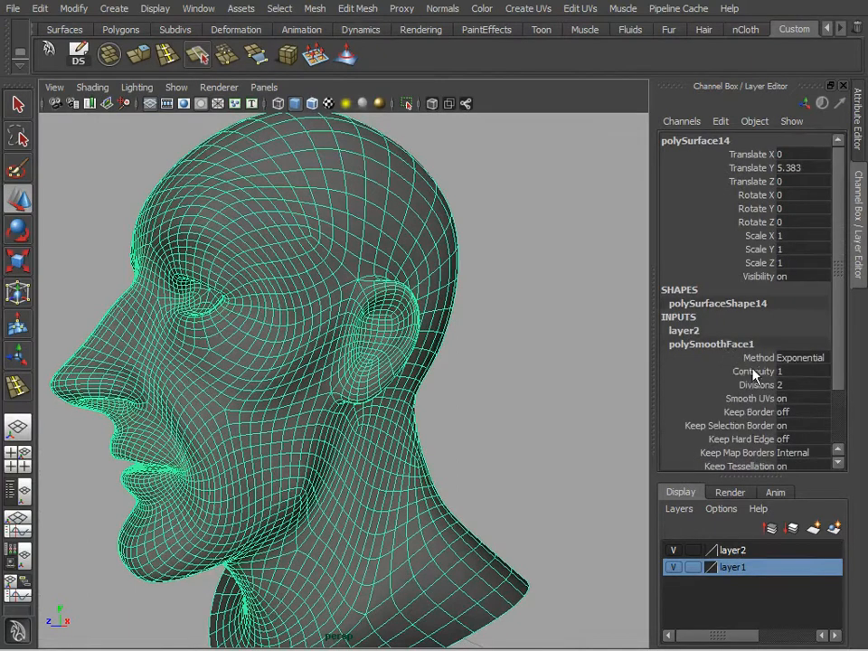
{"action": "double_click", "coordinate": [783, 385]}
{"action": "key", "text": "Return"}
{"action": "left_click", "coordinate": [469, 368]}
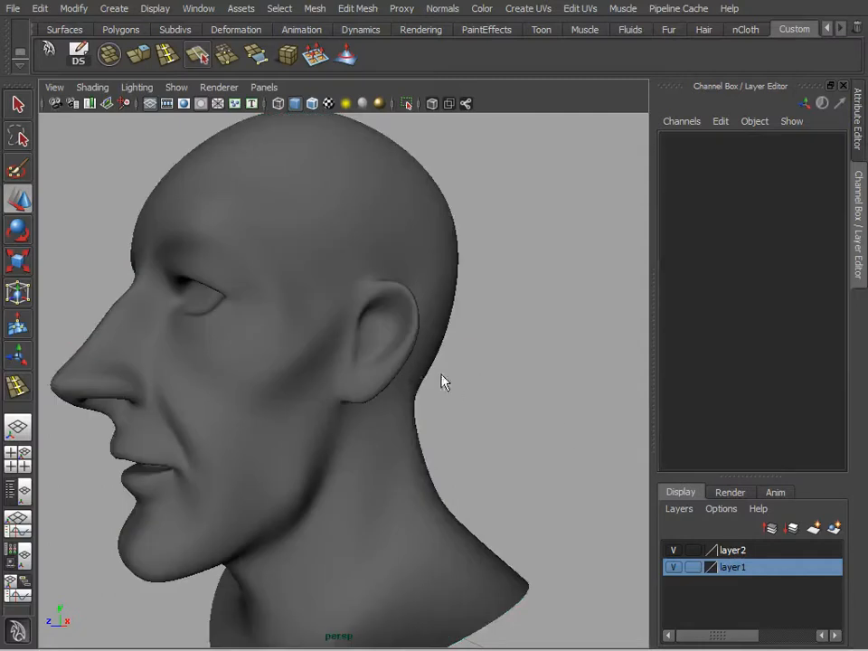
{"action": "left_click", "coordinate": [423, 376]}
{"action": "left_click_drag", "start_coordinate": [517, 407], "coordinate": [461, 368], "text": "alt"}
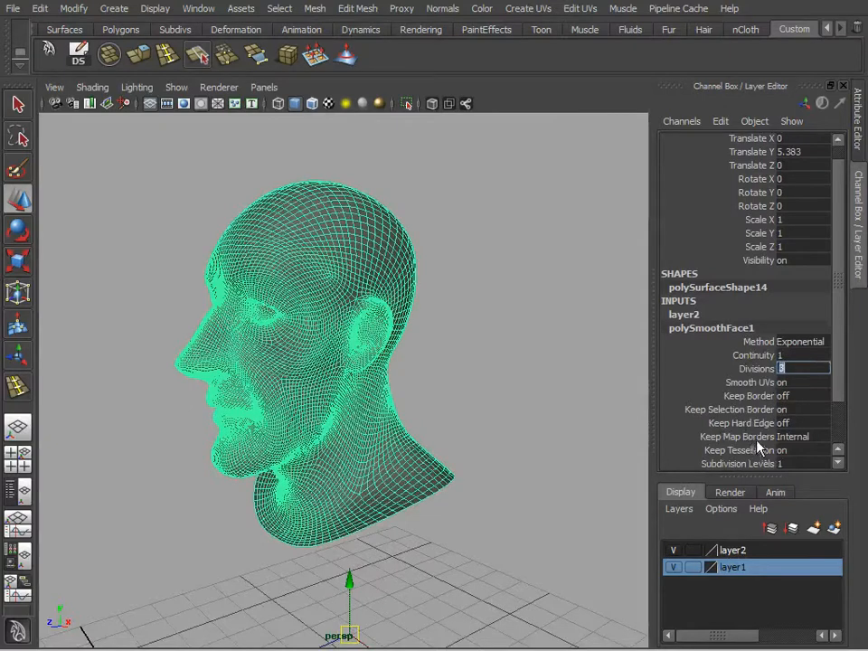
- Set the smoothing's Keep Map Borders to None while checking the head copy's UV shells, and close the UV Texture Editor
{"action": "left_click_drag", "start_coordinate": [2, 149], "coordinate": [594, 100]}
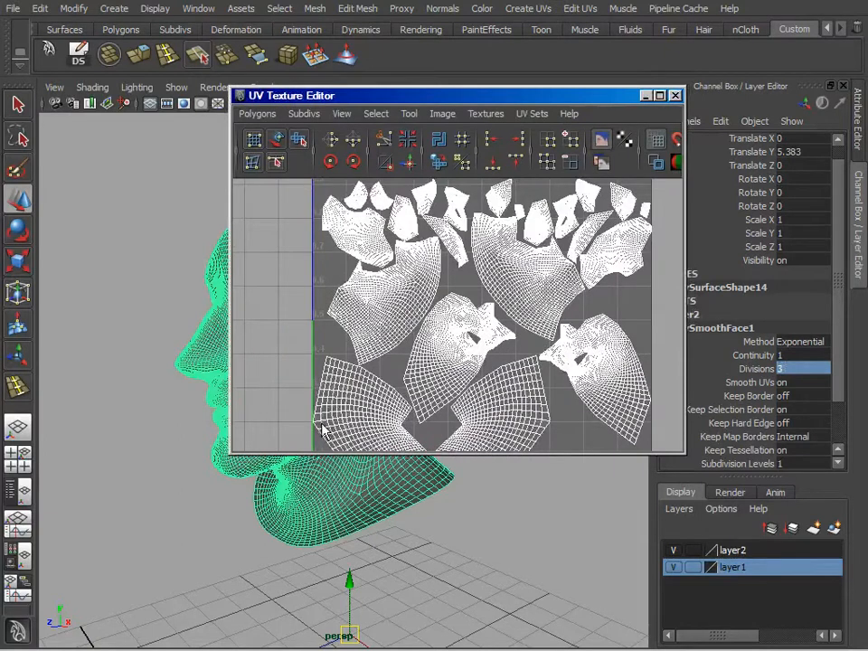
{"action": "middle_click_drag", "start_coordinate": [442, 382], "coordinate": [463, 320], "text": "alt"}
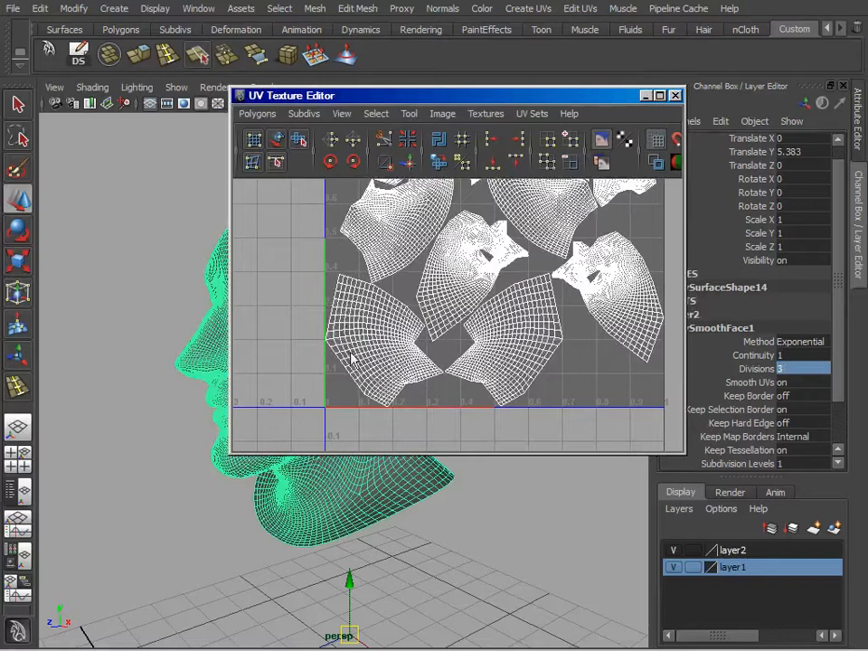
{"action": "left_click_drag", "start_coordinate": [528, 96], "coordinate": [479, 97]}
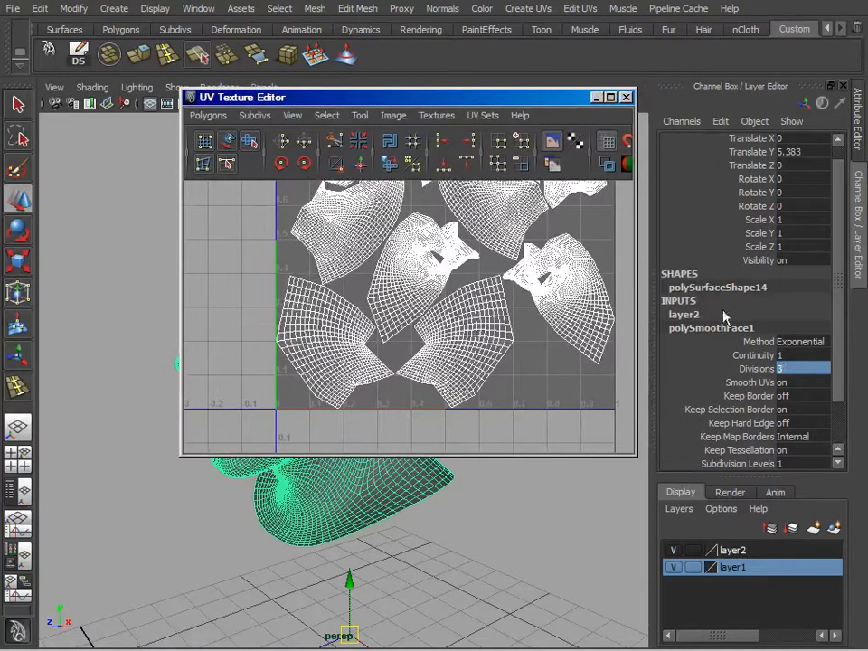
{"action": "left_click", "coordinate": [811, 443]}
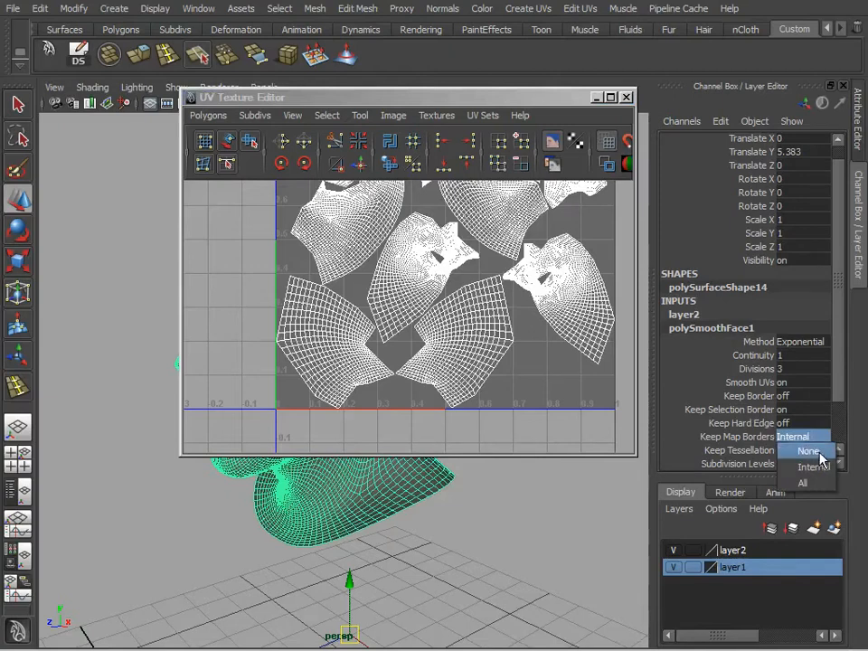
{"action": "left_click", "coordinate": [815, 453]}
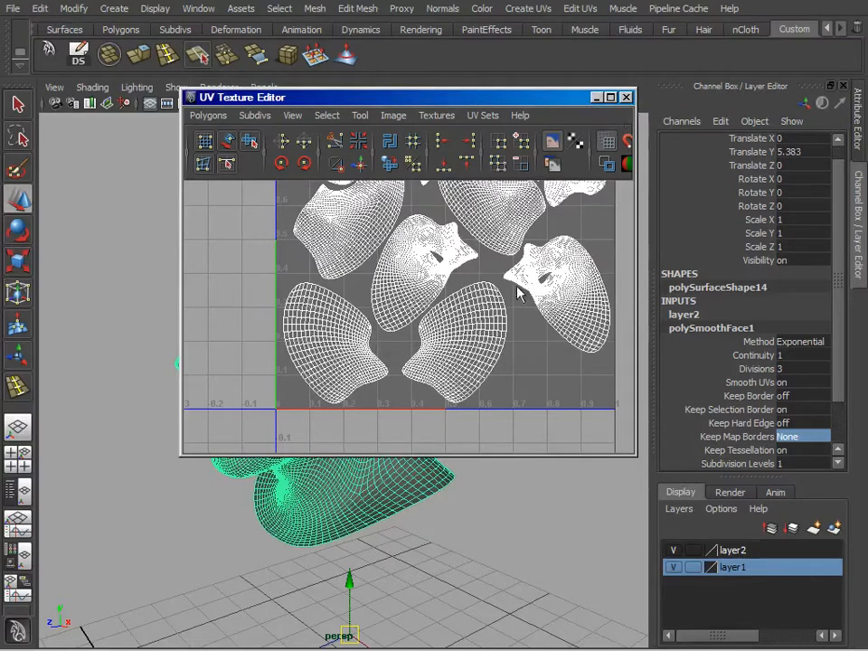
{"action": "left_click", "coordinate": [626, 97]}
- Duplicate the smoothed head and raise the new copy above it, to a Translate Y of about 9.39
{"action": "left_click", "coordinate": [488, 321]}
{"action": "right_click_drag", "start_coordinate": [522, 335], "coordinate": [434, 287], "text": "alt"}
{"action": "left_click", "coordinate": [427, 337]}
{"action": "left_click_drag", "start_coordinate": [429, 337], "coordinate": [407, 346], "text": "alt"}
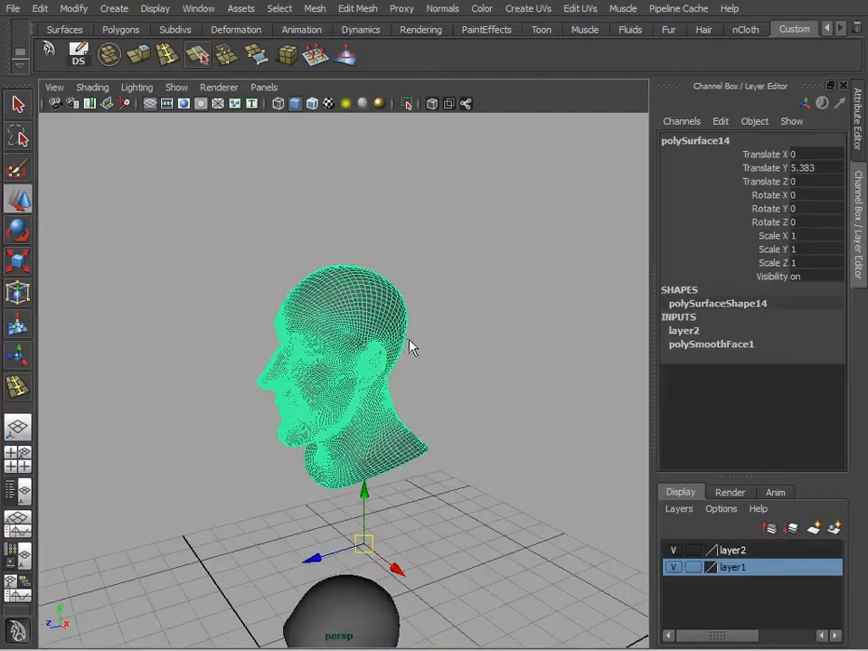
{"action": "key", "text": "ctrl+d"}
{"action": "left_click_drag", "start_coordinate": [366, 499], "coordinate": [406, 384]}
- Start the Sculpt Geometry tool on the uppermost head copy and lower its brush opacity to about 0.137
{"action": "right_click_drag", "start_coordinate": [406, 384], "coordinate": [516, 334], "text": "alt"}
{"action": "mouse_move", "coordinate": [516, 334]}
{"action": "middle_mouse_down", "text": "alt"}
{"action": "mouse_move", "coordinate": [515, 388]}
{"action": "mouse_move", "coordinate": [524, 333]}
{"action": "middle_mouse_up", "text": "alt"}
{"action": "mouse_move", "coordinate": [524, 334]}
{"action": "right_mouse_down", "text": "alt"}
{"action": "mouse_move", "coordinate": [543, 358]}
{"action": "mouse_move", "coordinate": [519, 349]}
{"action": "right_mouse_up", "text": "alt"}
{"action": "left_click", "coordinate": [506, 347]}
{"action": "left_click", "coordinate": [485, 314]}
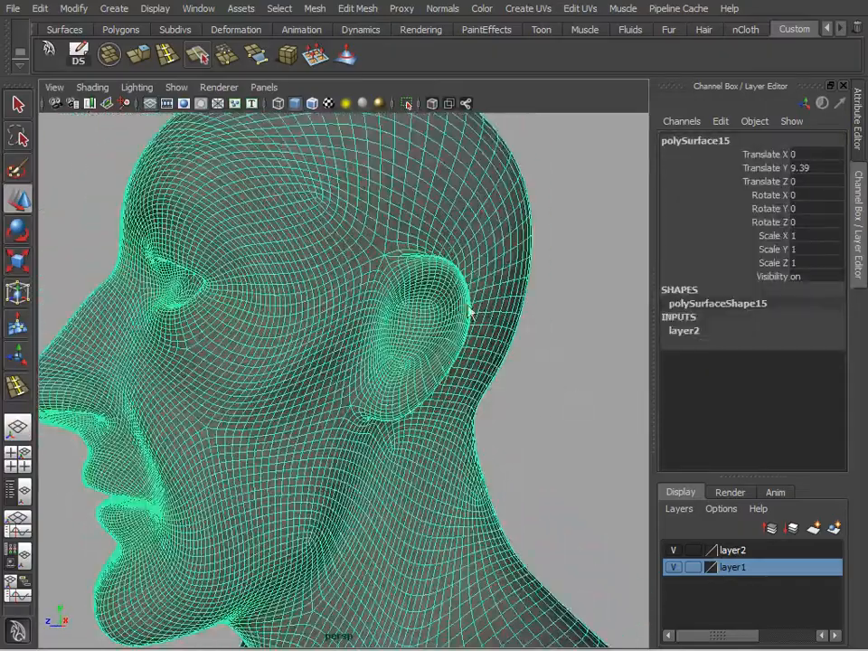
{"action": "left_click", "coordinate": [345, 56]}
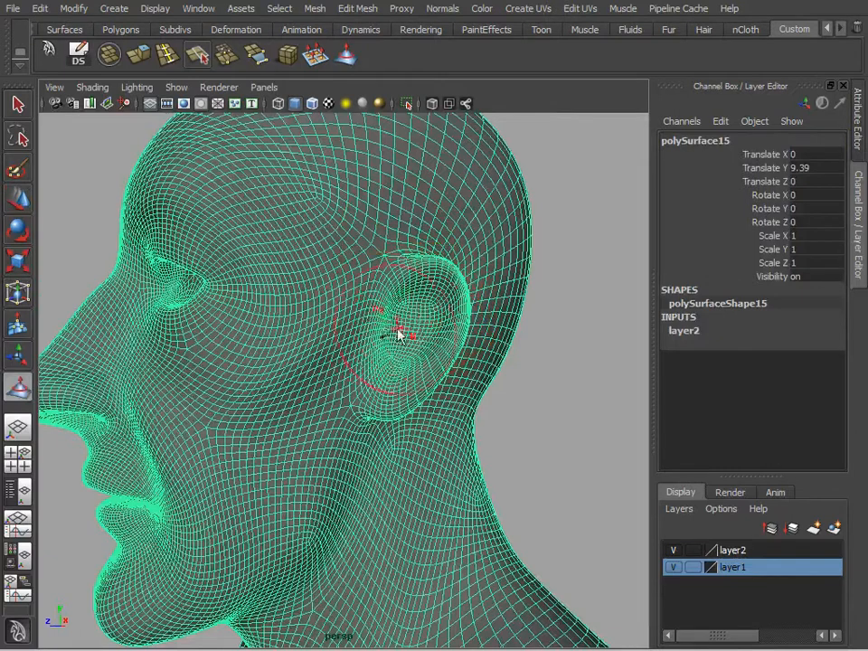
{"action": "double_click", "coordinate": [18, 387]}
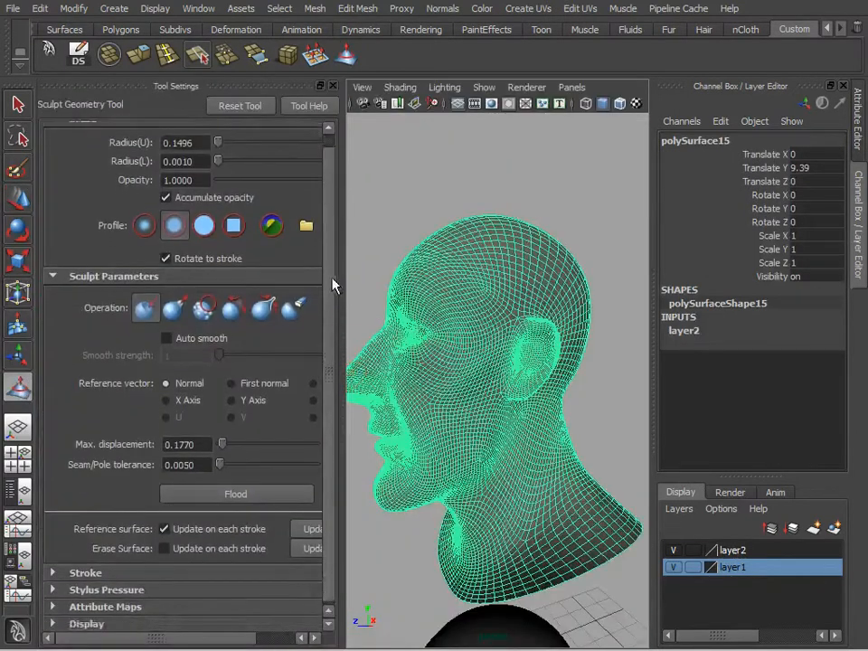
{"action": "left_click_drag", "start_coordinate": [243, 193], "coordinate": [239, 193]}
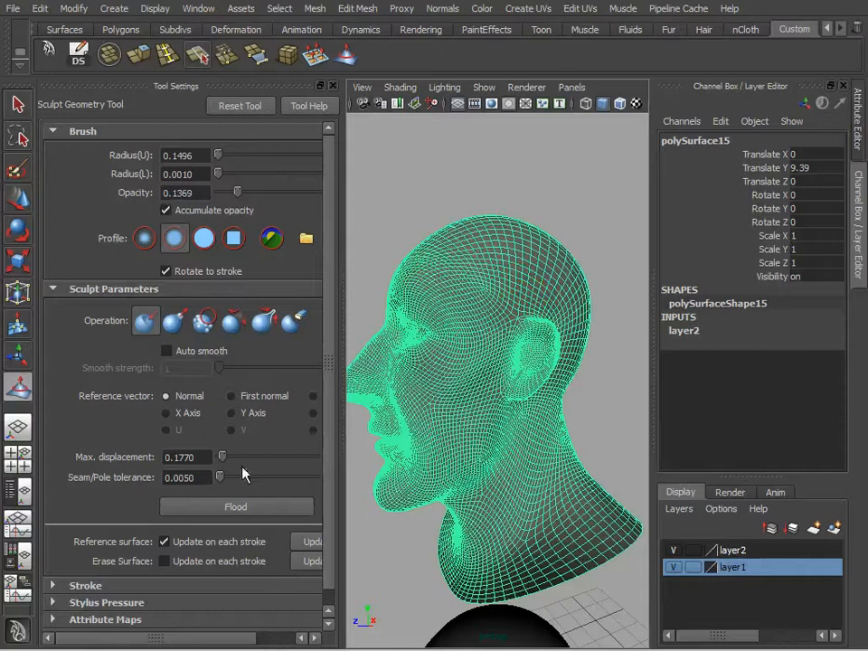
- Turn off the wireframe display of the sculpting brush so the head shows as a plain shaded surface
{"action": "left_click_drag", "start_coordinate": [579, 279], "coordinate": [574, 209], "text": "alt"}
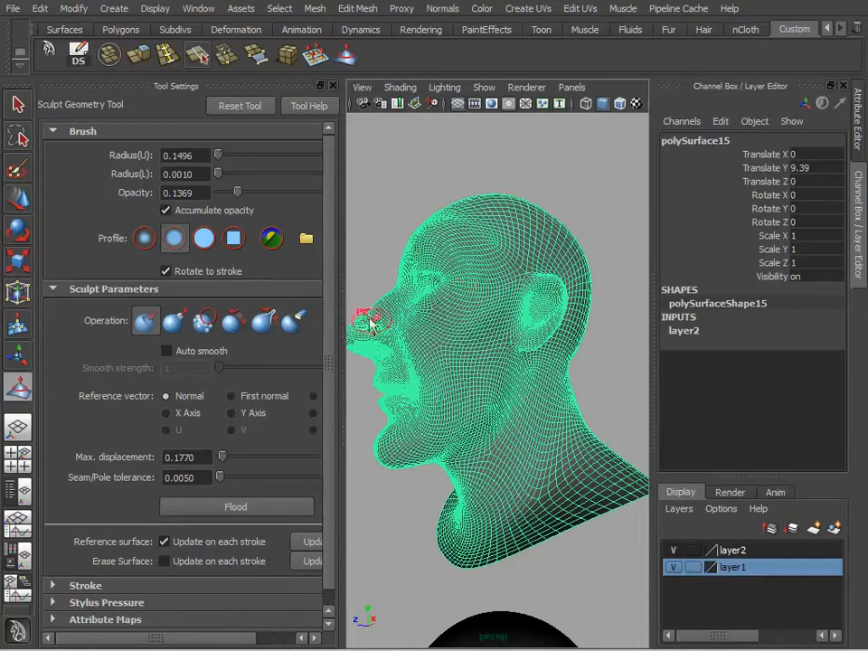
{"action": "scroll", "coordinate": [332, 353], "scroll_direction": "down", "scroll_amount": 1}
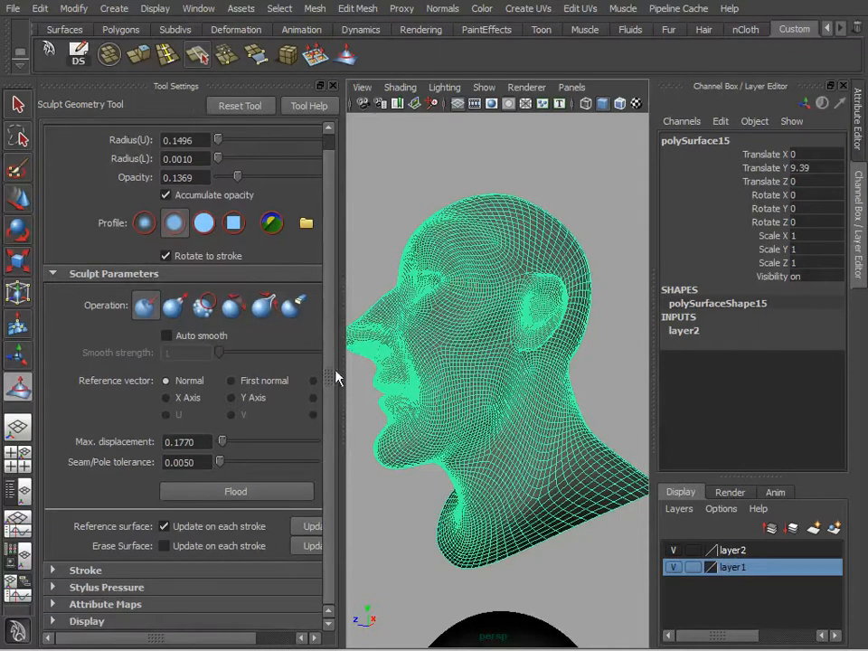
{"action": "left_click", "coordinate": [82, 621]}
{"action": "scroll", "coordinate": [327, 445], "scroll_direction": "down", "scroll_amount": 3}
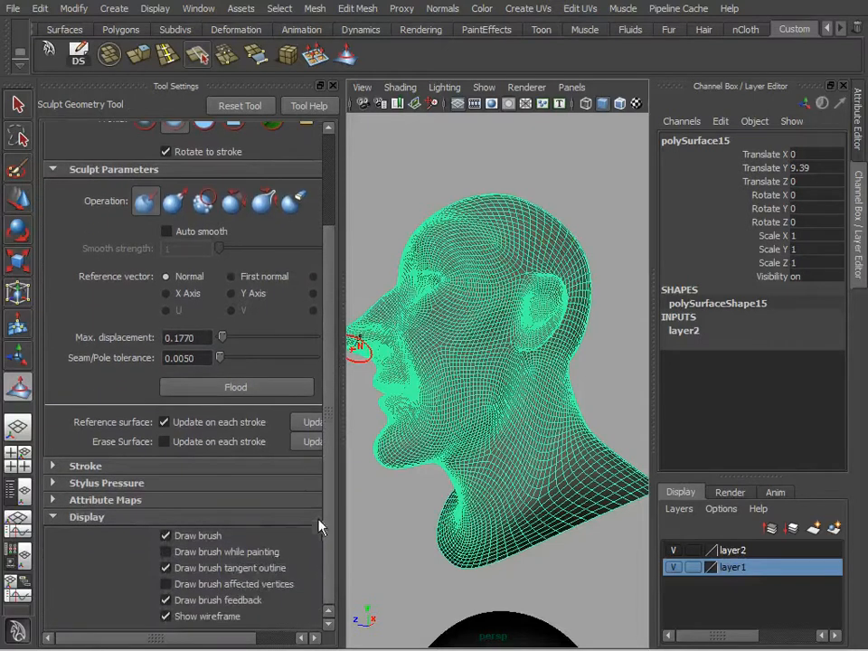
{"action": "left_click", "coordinate": [168, 618]}
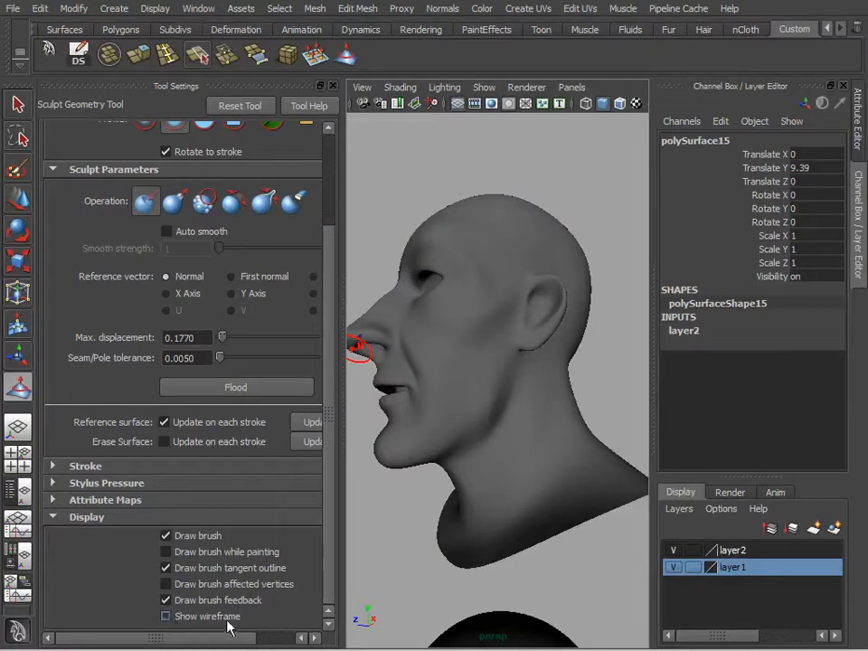
- Enable stroke Reflection about the X axis for the sculpting brush and close the tool settings
{"action": "left_click_drag", "start_coordinate": [488, 326], "coordinate": [488, 298], "text": "alt"}
{"action": "middle_click_drag", "start_coordinate": [489, 298], "coordinate": [543, 265], "text": "alt"}
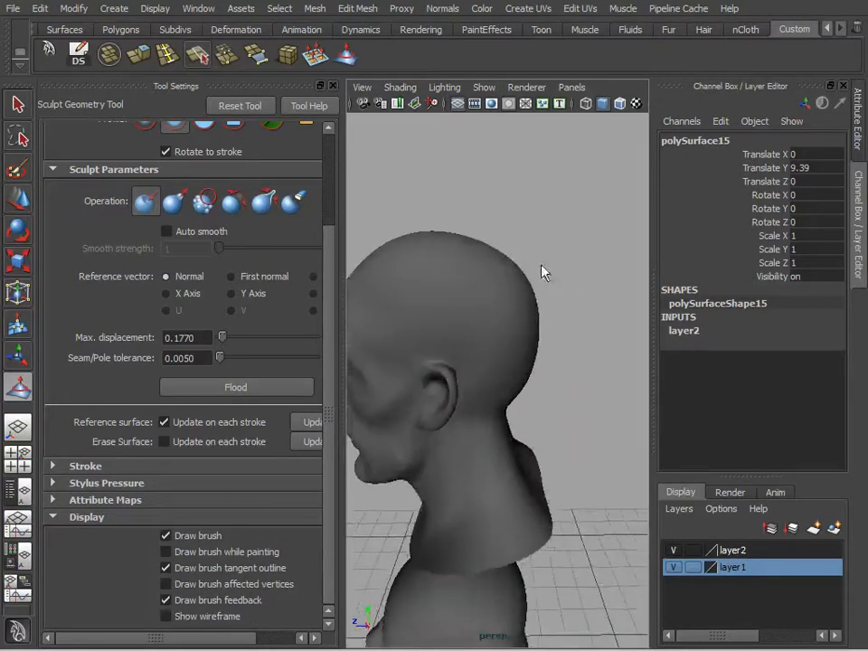
{"action": "left_click_drag", "start_coordinate": [542, 265], "coordinate": [549, 293], "text": "alt"}
{"action": "right_click_drag", "start_coordinate": [548, 294], "coordinate": [543, 259], "text": "alt"}
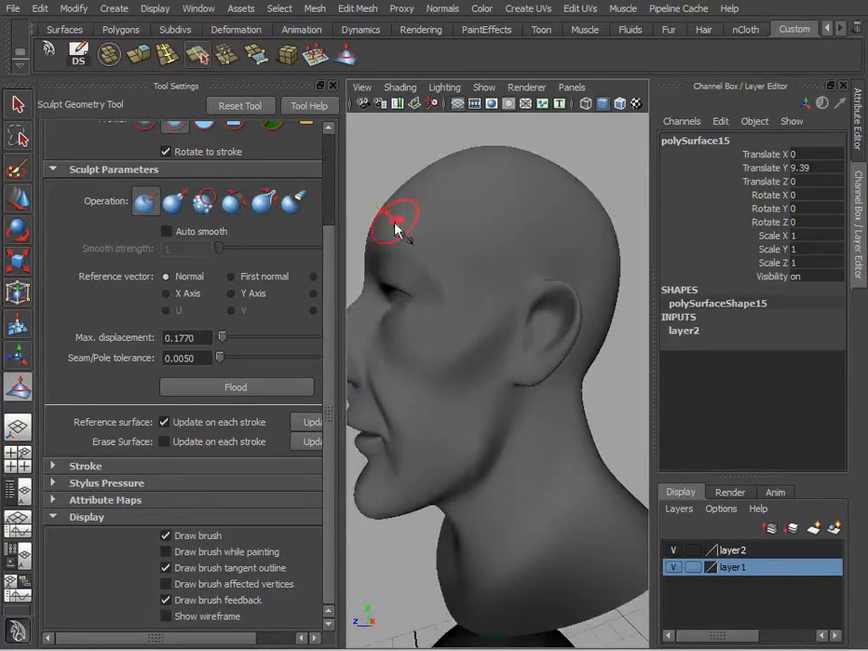
{"action": "scroll", "coordinate": [256, 312], "scroll_direction": "up", "scroll_amount": 3}
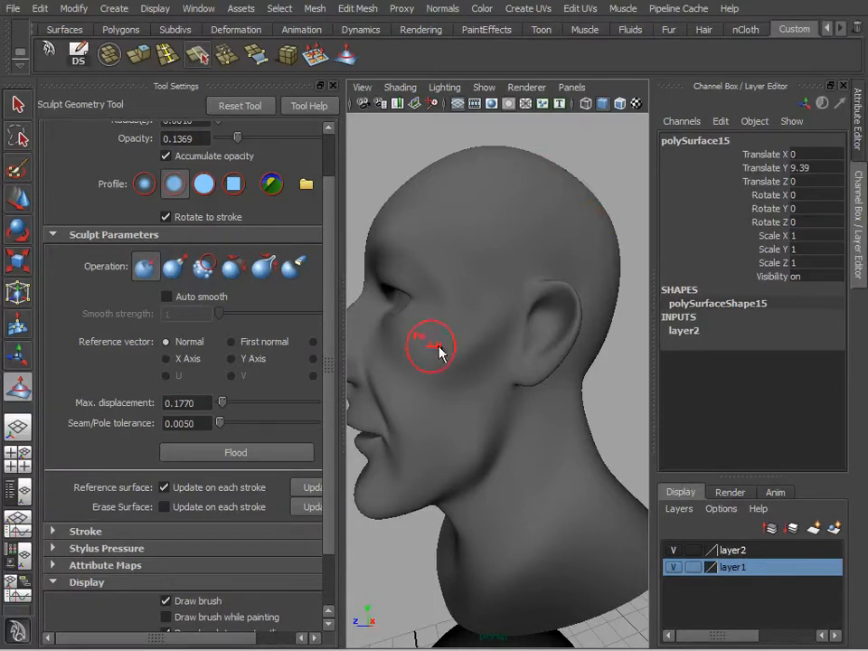
{"action": "scroll", "coordinate": [331, 308], "scroll_direction": "down", "scroll_amount": 3}
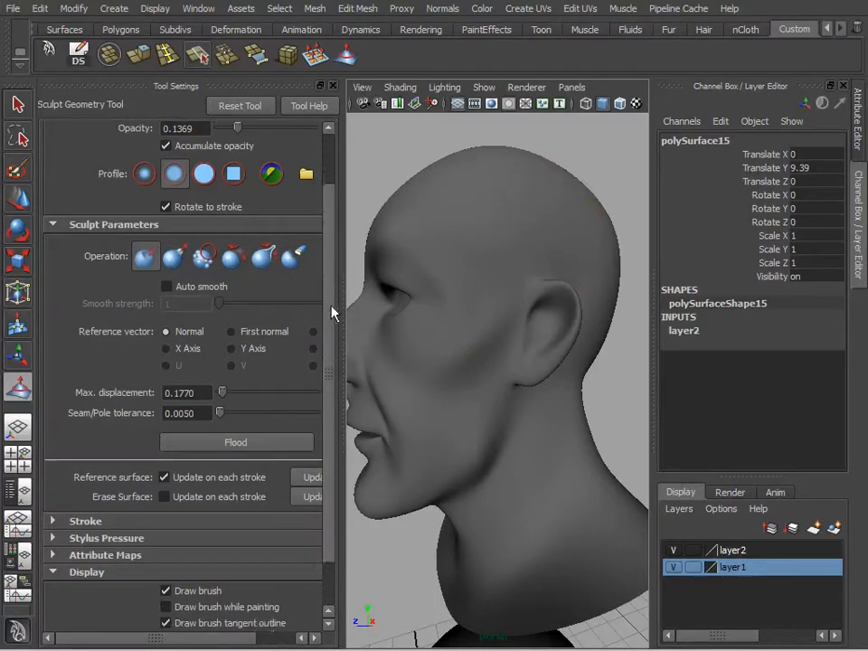
{"action": "left_click", "coordinate": [51, 467]}
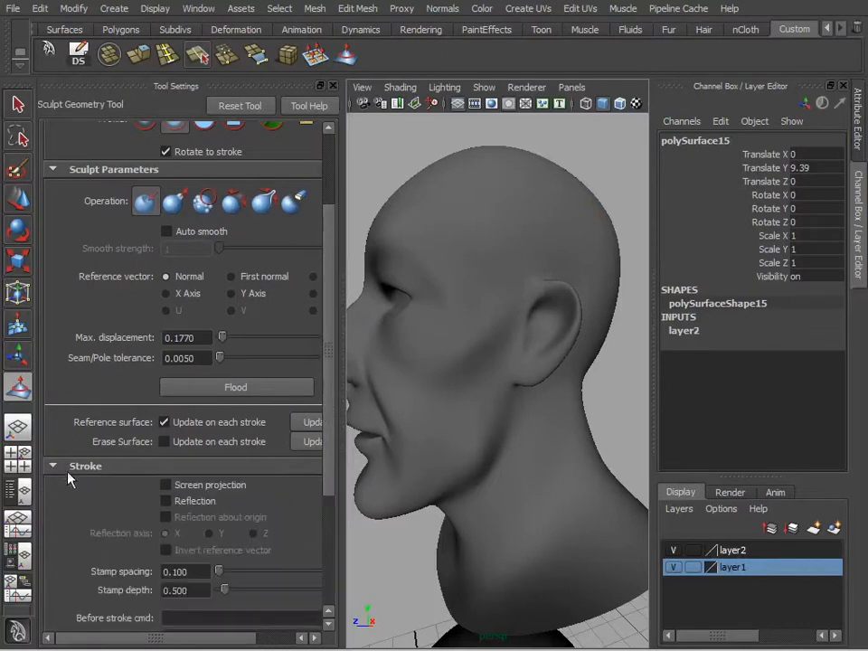
{"action": "left_click", "coordinate": [166, 501]}
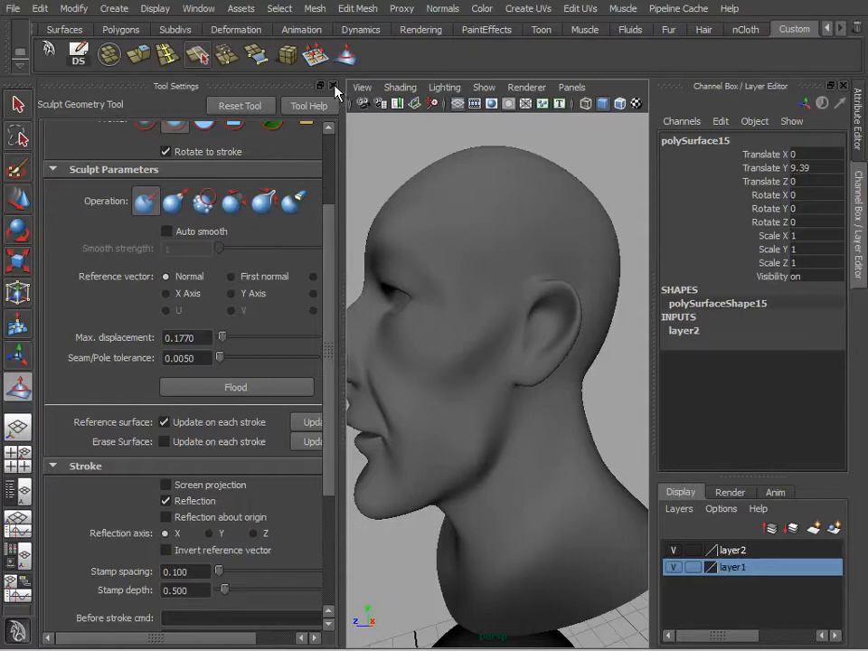
{"action": "left_click", "coordinate": [333, 85]}
- Sculpt the hollow of the ear deeper with a smaller brush, pushing in the area below the upper rim and the lower bowl
{"action": "left_click_drag", "start_coordinate": [368, 288], "coordinate": [490, 301], "text": "alt"}
{"action": "right_click_drag", "start_coordinate": [490, 300], "coordinate": [283, 314], "text": "alt"}
{"action": "left_click_drag", "start_coordinate": [283, 314], "coordinate": [271, 344], "text": "alt"}
{"action": "right_click_drag", "start_coordinate": [271, 344], "coordinate": [334, 327], "text": "alt"}
{"action": "left_click_drag", "start_coordinate": [334, 326], "coordinate": [398, 324], "text": "alt"}
{"action": "right_click_drag", "start_coordinate": [443, 326], "coordinate": [512, 368], "text": "alt"}
{"action": "middle_click_drag", "start_coordinate": [512, 368], "coordinate": [479, 433], "text": "alt"}
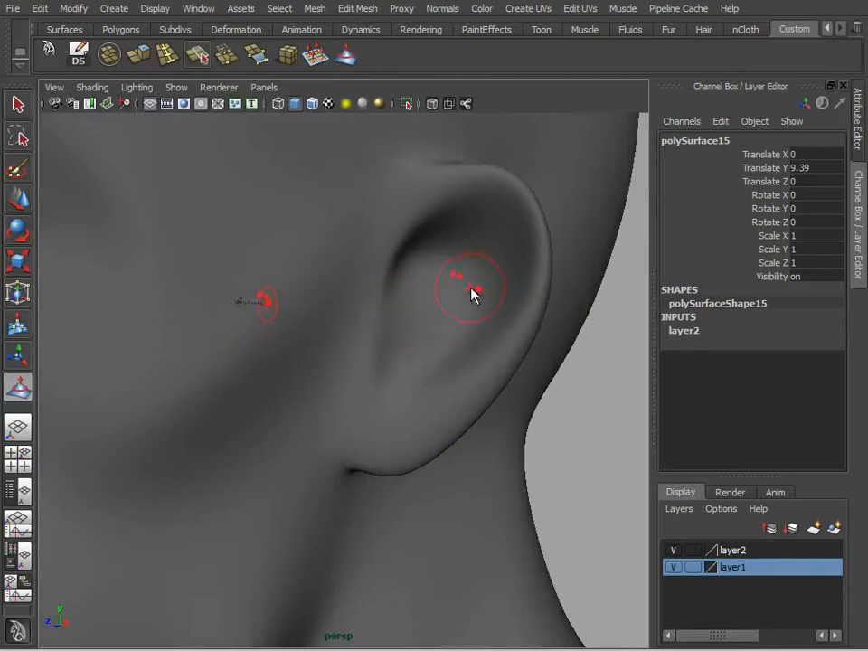
{"action": "mouse_move", "coordinate": [415, 326]}
{"action": "left_mouse_down"}
{"action": "mouse_move", "coordinate": [426, 351]}
{"action": "mouse_move", "coordinate": [451, 341]}
{"action": "mouse_move", "coordinate": [417, 331]}
{"action": "mouse_move", "coordinate": [438, 383]}
{"action": "mouse_move", "coordinate": [473, 301]}
{"action": "left_mouse_up"}
{"action": "middle_click_drag", "start_coordinate": [403, 398], "coordinate": [469, 293], "text": "alt"}
{"action": "left_click_drag", "start_coordinate": [380, 358], "coordinate": [331, 314], "text": "alt"}
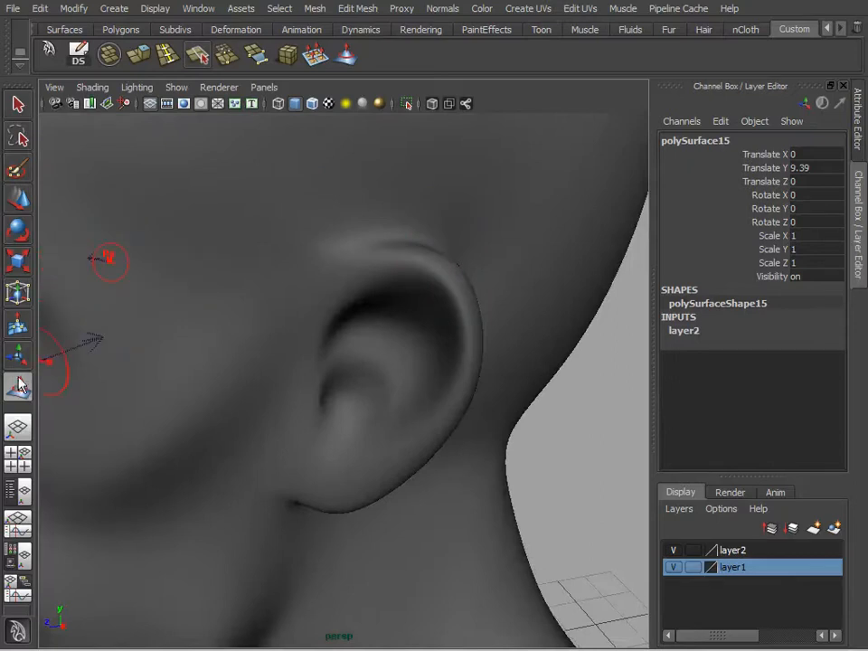
- Reduce the sculpting brush's opacity to about 0.06 and set its maximum displacement to 0.1
{"action": "double_click", "coordinate": [20, 387]}
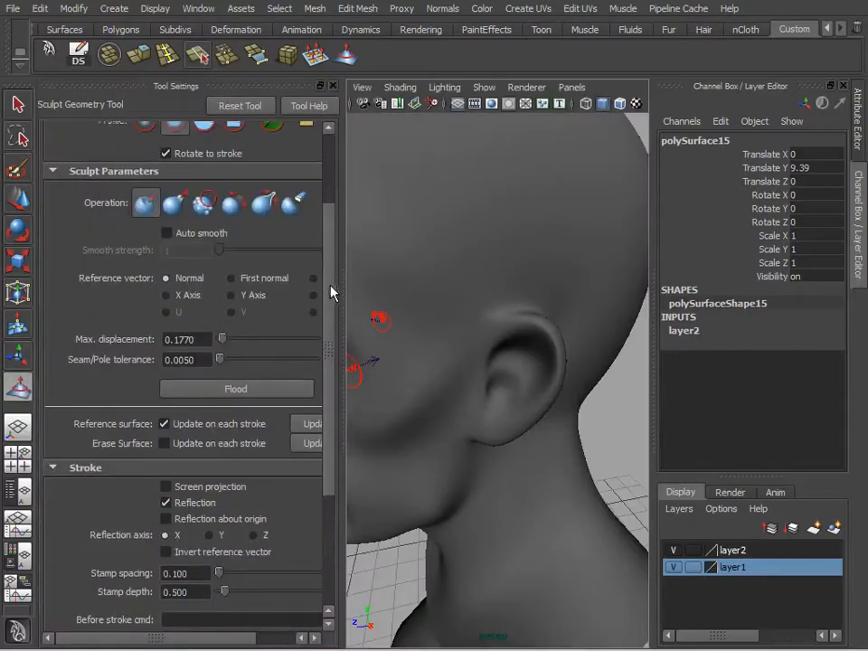
{"action": "scroll", "coordinate": [231, 208], "scroll_direction": "up", "scroll_amount": 3}
{"action": "left_click_drag", "start_coordinate": [236, 193], "coordinate": [232, 192]}
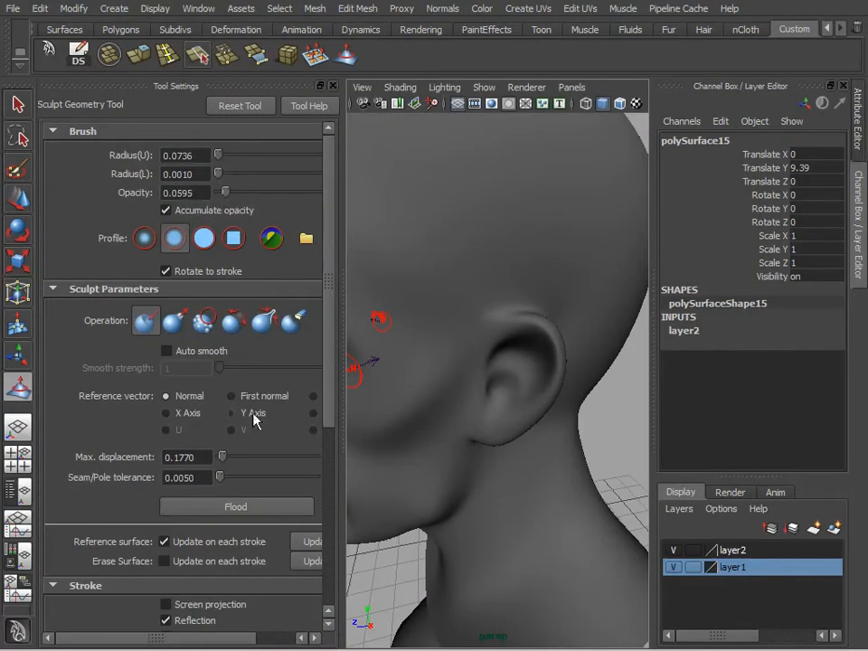
{"action": "double_click", "coordinate": [201, 458]}
{"action": "type", "text": "0.1"}
{"action": "key", "text": "Return"}
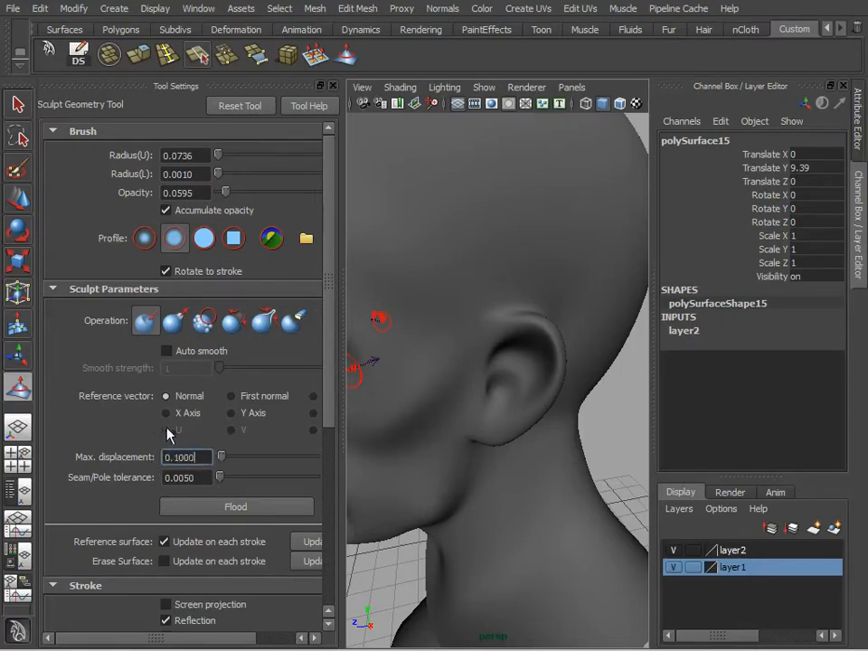
{"action": "left_click", "coordinate": [333, 86]}
- Sculpt a curved groove around the lower bowl of the ear to define its back edge
{"action": "middle_click_drag", "start_coordinate": [360, 452], "coordinate": [384, 360], "text": "alt"}
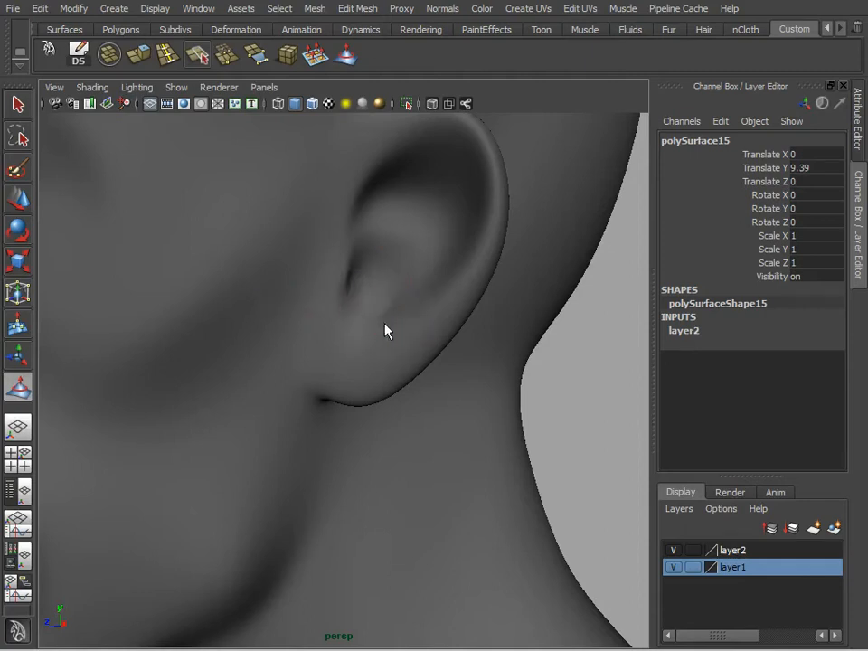
{"action": "left_click_drag", "start_coordinate": [428, 347], "coordinate": [473, 306], "text": "alt"}
{"action": "middle_click_drag", "start_coordinate": [507, 274], "coordinate": [355, 359], "text": "alt"}
{"action": "right_click_drag", "start_coordinate": [436, 359], "coordinate": [493, 358], "text": "alt"}
{"action": "left_click_drag", "start_coordinate": [513, 307], "coordinate": [462, 340], "text": "alt"}
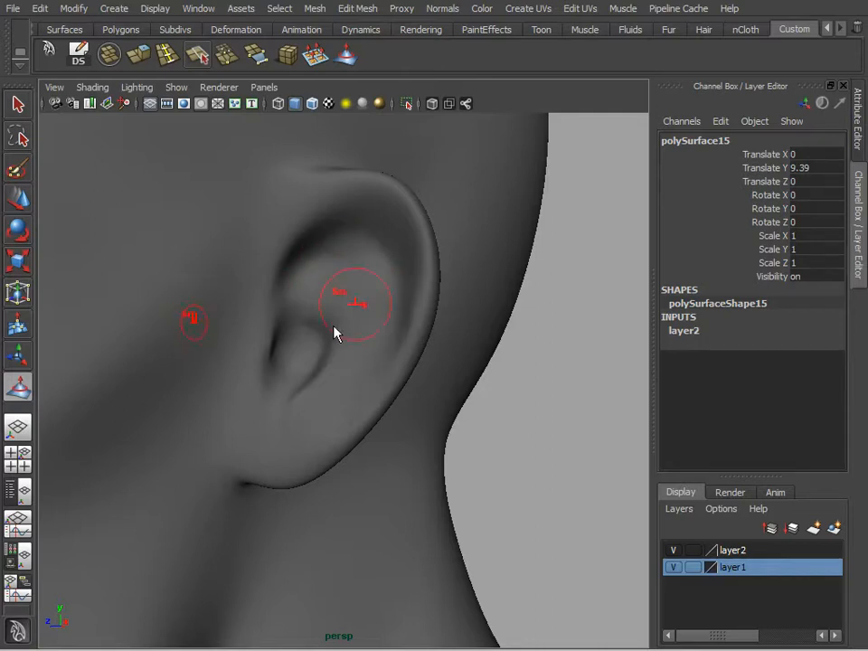
- Shape the tragus in front of the ear opening and the start of the ridge above it
{"action": "left_click_drag", "start_coordinate": [334, 329], "coordinate": [320, 305], "text": "alt"}
{"action": "right_click_drag", "start_coordinate": [407, 326], "coordinate": [298, 378], "text": "alt"}
{"action": "left_click_drag", "start_coordinate": [298, 378], "coordinate": [382, 360], "text": "alt"}
{"action": "mouse_move", "coordinate": [382, 361]}
{"action": "right_mouse_down", "text": "alt"}
{"action": "mouse_move", "coordinate": [410, 351]}
{"action": "mouse_move", "coordinate": [444, 358]}
{"action": "right_mouse_up", "text": "alt"}
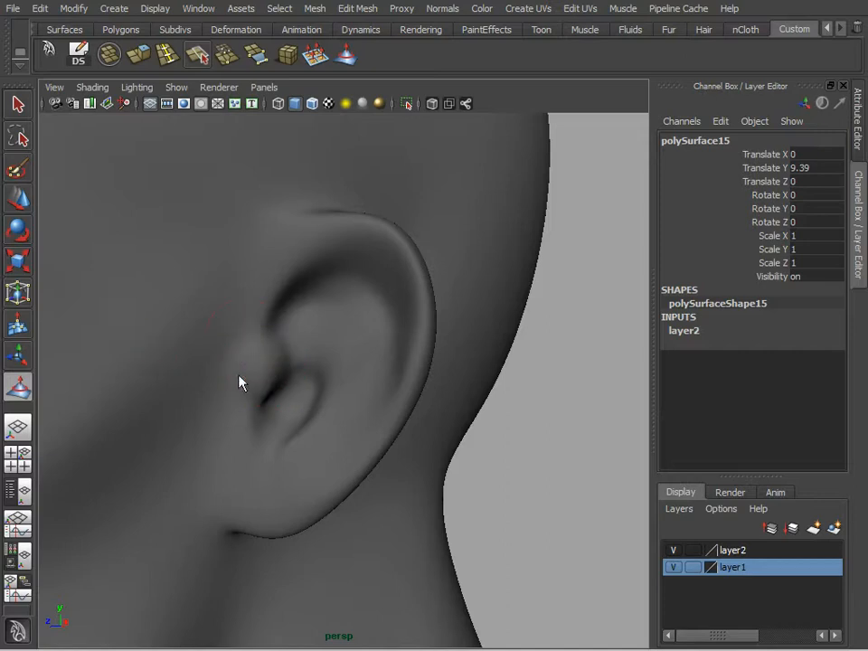
{"action": "mouse_move", "coordinate": [376, 356]}
{"action": "left_mouse_down", "text": "alt"}
{"action": "mouse_move", "coordinate": [356, 351]}
{"action": "mouse_move", "coordinate": [383, 333]}
{"action": "mouse_move", "coordinate": [418, 347]}
{"action": "mouse_move", "coordinate": [322, 358]}
{"action": "mouse_move", "coordinate": [258, 378]}
{"action": "left_mouse_up", "text": "alt"}
{"action": "mouse_move", "coordinate": [262, 338]}
{"action": "left_mouse_down"}
{"action": "mouse_move", "coordinate": [248, 347]}
{"action": "mouse_move", "coordinate": [276, 342]}
{"action": "left_mouse_up"}
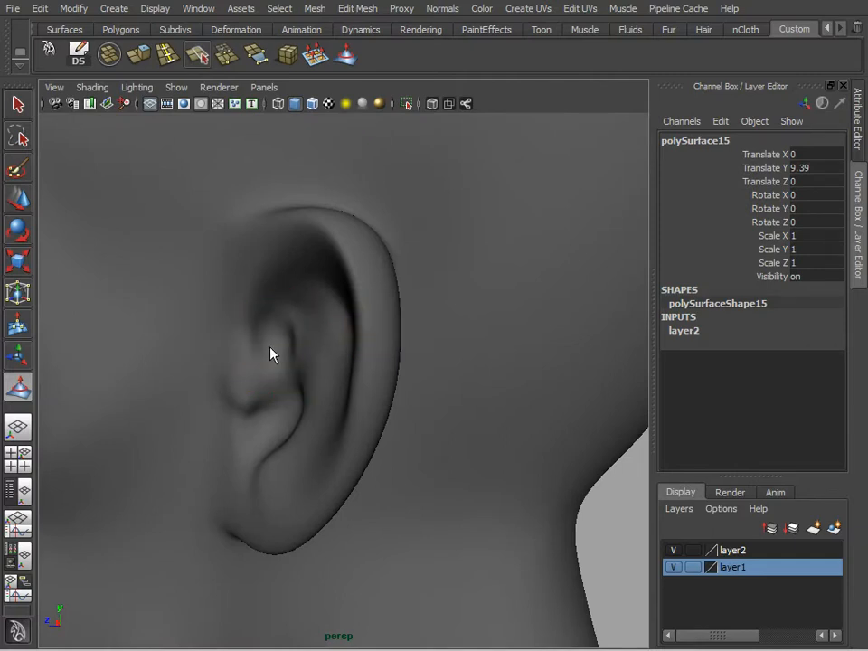
- Deepen the groove beneath the ear's upper rim so that the helix stands out sharply
{"action": "mouse_move", "coordinate": [269, 314]}
{"action": "left_mouse_down", "text": "alt"}
{"action": "mouse_move", "coordinate": [333, 271]}
{"action": "mouse_move", "coordinate": [333, 414]}
{"action": "mouse_move", "coordinate": [353, 416]}
{"action": "mouse_move", "coordinate": [287, 366]}
{"action": "mouse_move", "coordinate": [366, 366]}
{"action": "mouse_move", "coordinate": [401, 380]}
{"action": "mouse_move", "coordinate": [353, 380]}
{"action": "mouse_move", "coordinate": [334, 329]}
{"action": "mouse_move", "coordinate": [312, 349]}
{"action": "left_mouse_up", "text": "alt"}
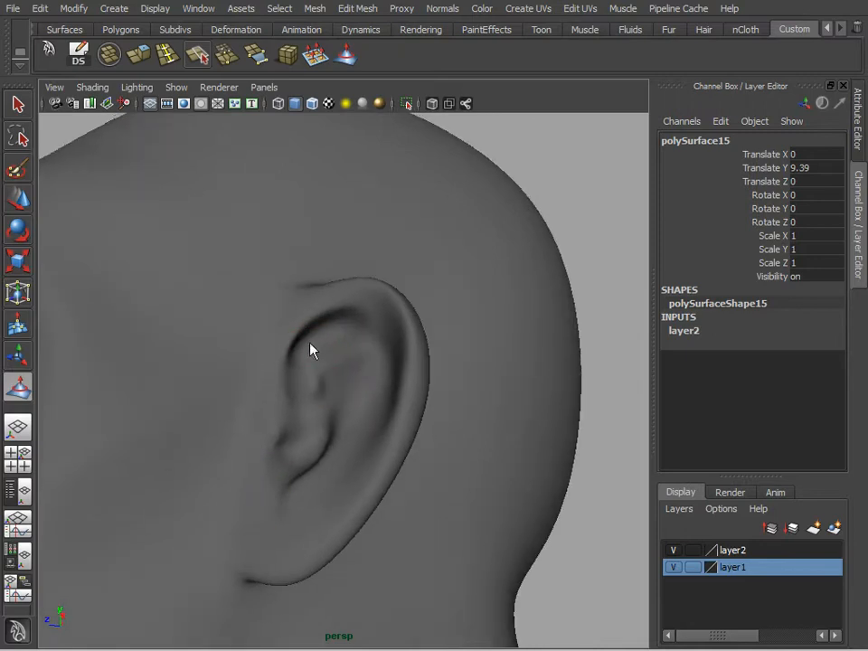
{"action": "mouse_move", "coordinate": [380, 339]}
{"action": "left_mouse_down", "text": "alt"}
{"action": "mouse_move", "coordinate": [404, 381]}
{"action": "mouse_move", "coordinate": [412, 276]}
{"action": "mouse_move", "coordinate": [431, 399]}
{"action": "mouse_move", "coordinate": [394, 336]}
{"action": "left_mouse_up", "text": "alt"}
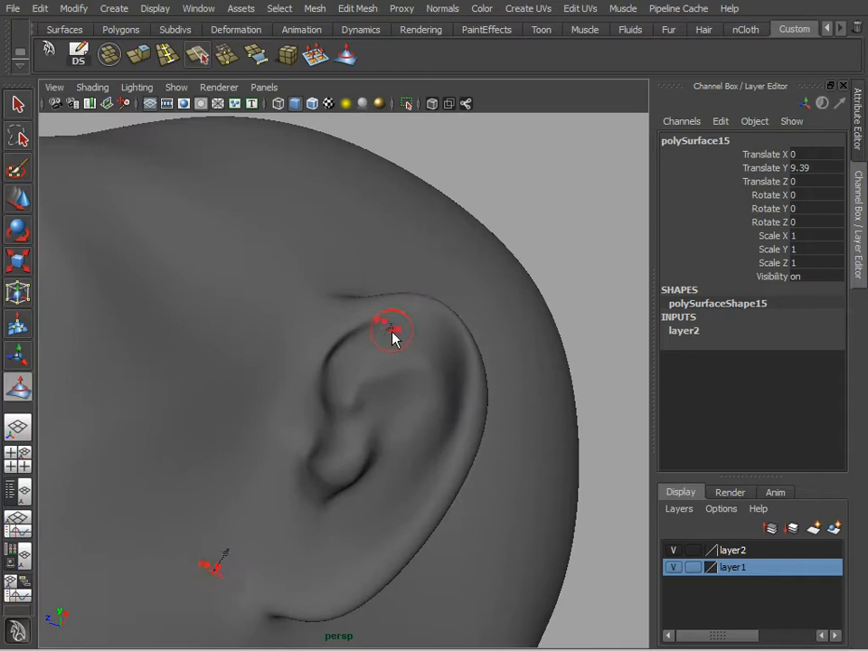
{"action": "left_click_drag", "start_coordinate": [469, 424], "coordinate": [405, 369], "text": "alt"}
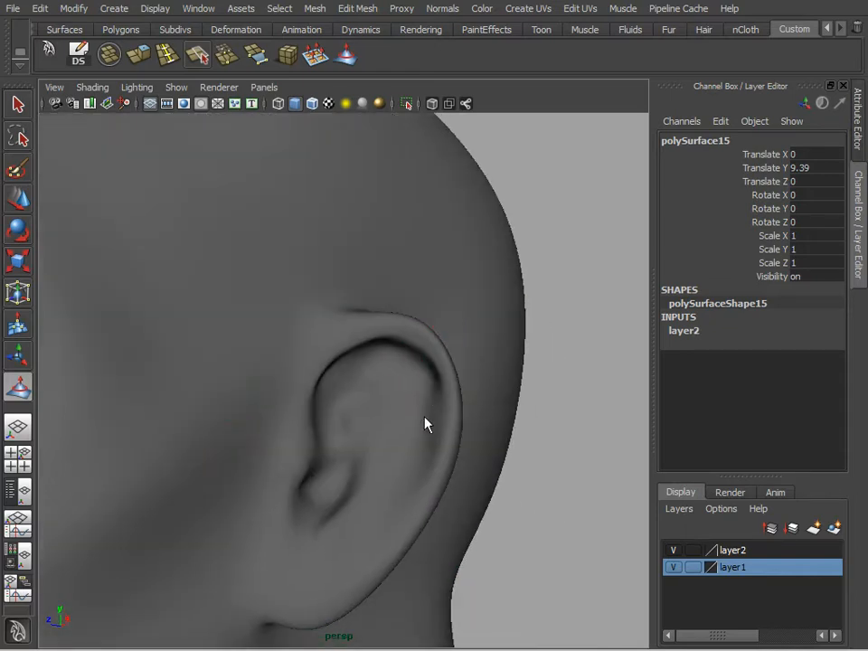
- Sculpt the vertical folds in the middle of the ear and soften the groove between them
{"action": "mouse_move", "coordinate": [378, 446]}
{"action": "left_mouse_down", "text": "alt"}
{"action": "mouse_move", "coordinate": [456, 426]}
{"action": "mouse_move", "coordinate": [385, 353]}
{"action": "mouse_move", "coordinate": [331, 386]}
{"action": "mouse_move", "coordinate": [345, 329]}
{"action": "left_mouse_up", "text": "alt"}
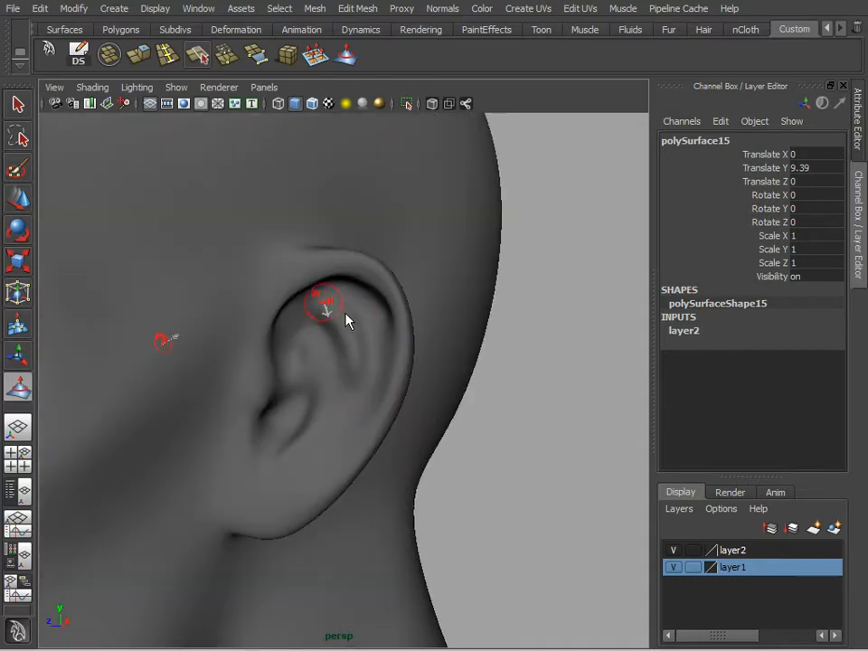
{"action": "mouse_move", "coordinate": [334, 394]}
{"action": "left_mouse_down"}
{"action": "mouse_move", "coordinate": [349, 324]}
{"action": "mouse_move", "coordinate": [358, 376]}
{"action": "mouse_move", "coordinate": [335, 436]}
{"action": "mouse_move", "coordinate": [365, 368]}
{"action": "mouse_move", "coordinate": [332, 310]}
{"action": "left_mouse_up"}
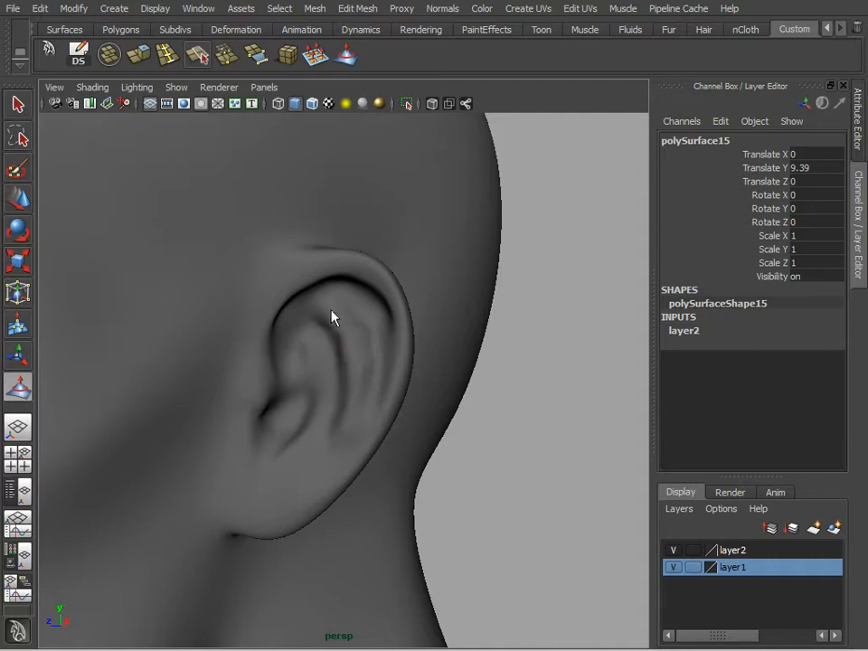
{"action": "mouse_move", "coordinate": [361, 420]}
{"action": "left_mouse_down"}
{"action": "mouse_move", "coordinate": [333, 342]}
{"action": "mouse_move", "coordinate": [346, 370]}
{"action": "mouse_move", "coordinate": [326, 347]}
{"action": "mouse_move", "coordinate": [289, 346]}
{"action": "mouse_move", "coordinate": [291, 336]}
{"action": "left_mouse_up"}
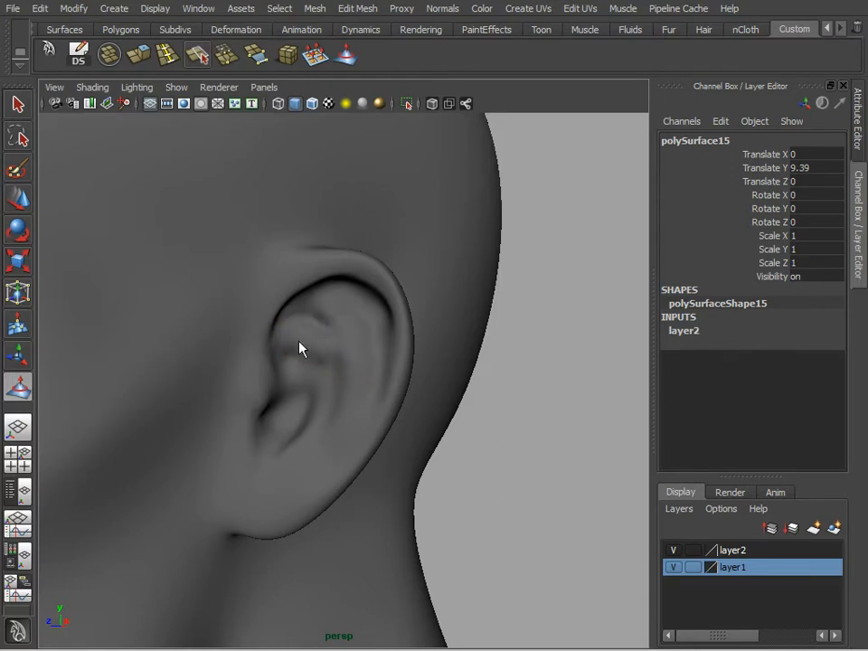
- Undo the last stroke at the front of the inner ear and resculpt the small ridge below the helix
{"action": "mouse_move", "coordinate": [341, 416]}
{"action": "left_mouse_down"}
{"action": "mouse_move", "coordinate": [333, 368]}
{"action": "mouse_move", "coordinate": [296, 386]}
{"action": "mouse_move", "coordinate": [277, 327]}
{"action": "mouse_move", "coordinate": [302, 355]}
{"action": "mouse_move", "coordinate": [278, 338]}
{"action": "mouse_move", "coordinate": [290, 355]}
{"action": "left_mouse_up"}
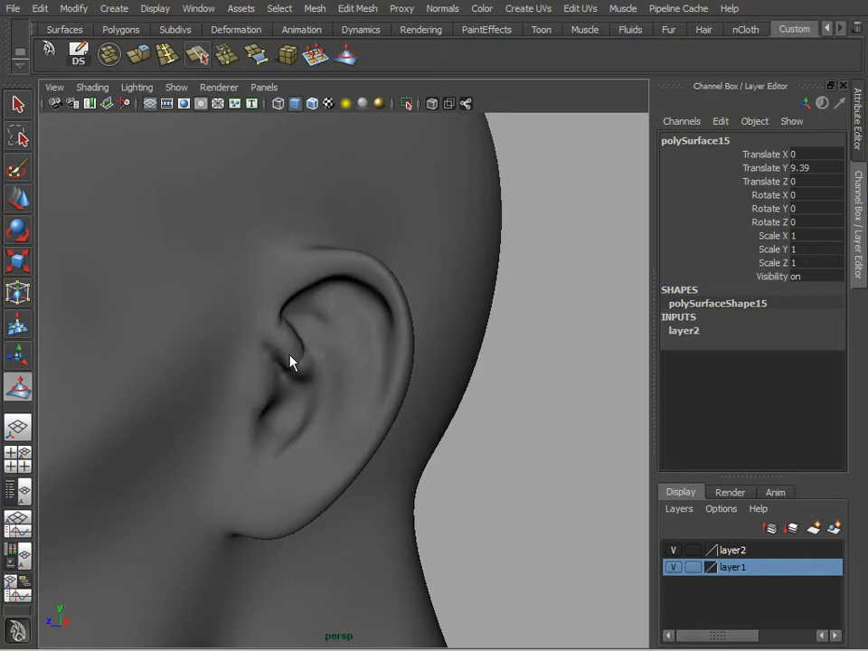
{"action": "key", "text": "ctrl+z"}
{"action": "mouse_move", "coordinate": [329, 345]}
{"action": "left_mouse_down", "text": "alt"}
{"action": "mouse_move", "coordinate": [375, 385]}
{"action": "mouse_move", "coordinate": [277, 342]}
{"action": "mouse_move", "coordinate": [382, 407]}
{"action": "mouse_move", "coordinate": [357, 412]}
{"action": "mouse_move", "coordinate": [351, 367]}
{"action": "mouse_move", "coordinate": [386, 368]}
{"action": "mouse_move", "coordinate": [277, 405]}
{"action": "left_mouse_up", "text": "alt"}
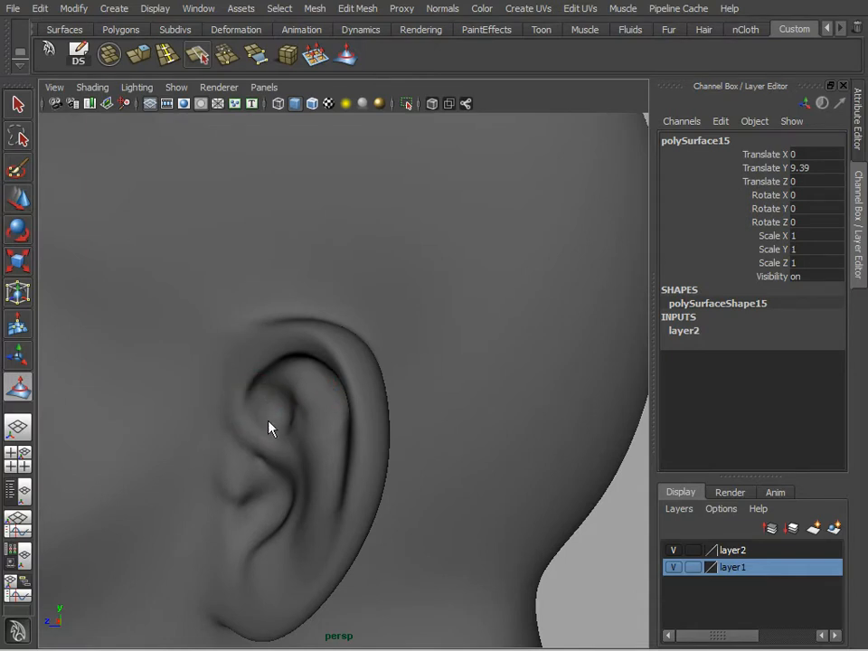
- Refine the lower bowl of the ear, rounding its bottom notch and smoothing the area above the earlobe
{"action": "mouse_move", "coordinate": [353, 386]}
{"action": "left_mouse_down", "text": "alt"}
{"action": "mouse_move", "coordinate": [424, 354]}
{"action": "mouse_move", "coordinate": [414, 350]}
{"action": "left_mouse_up", "text": "alt"}
{"action": "right_click_drag", "start_coordinate": [414, 349], "coordinate": [332, 379], "text": "alt"}
{"action": "mouse_move", "coordinate": [331, 387]}
{"action": "left_mouse_down", "text": "alt"}
{"action": "mouse_move", "coordinate": [436, 407]}
{"action": "mouse_move", "coordinate": [492, 362]}
{"action": "left_mouse_up", "text": "alt"}
{"action": "mouse_move", "coordinate": [339, 412]}
{"action": "left_mouse_down", "text": "alt"}
{"action": "mouse_move", "coordinate": [354, 447]}
{"action": "mouse_move", "coordinate": [372, 453]}
{"action": "mouse_move", "coordinate": [397, 422]}
{"action": "mouse_move", "coordinate": [367, 412]}
{"action": "left_mouse_up", "text": "alt"}
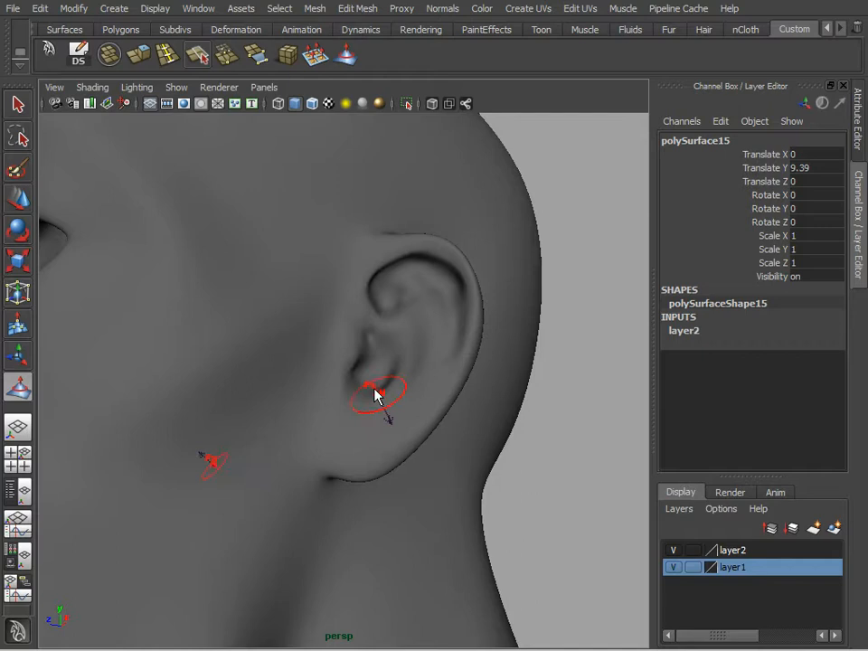
{"action": "left_click_drag", "start_coordinate": [417, 378], "coordinate": [320, 504], "text": "alt"}
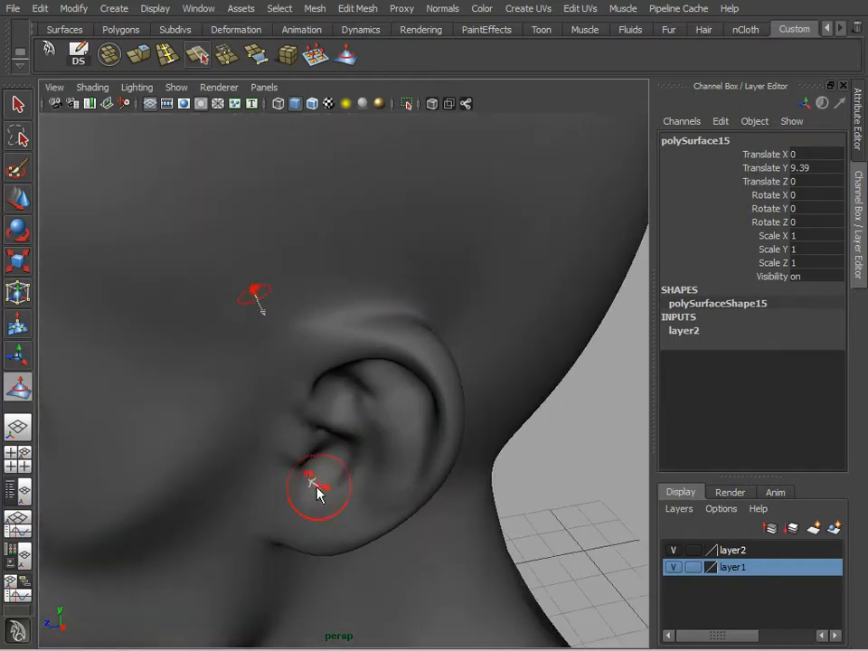
{"action": "left_click_drag", "start_coordinate": [420, 432], "coordinate": [408, 399], "text": "alt"}
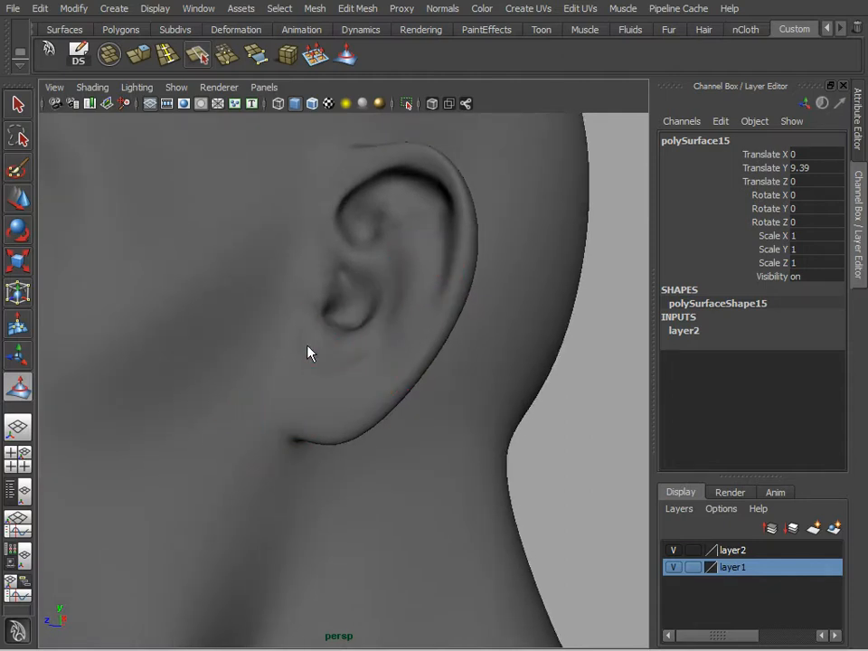
{"action": "left_click_drag", "start_coordinate": [358, 372], "coordinate": [342, 432], "text": "alt"}
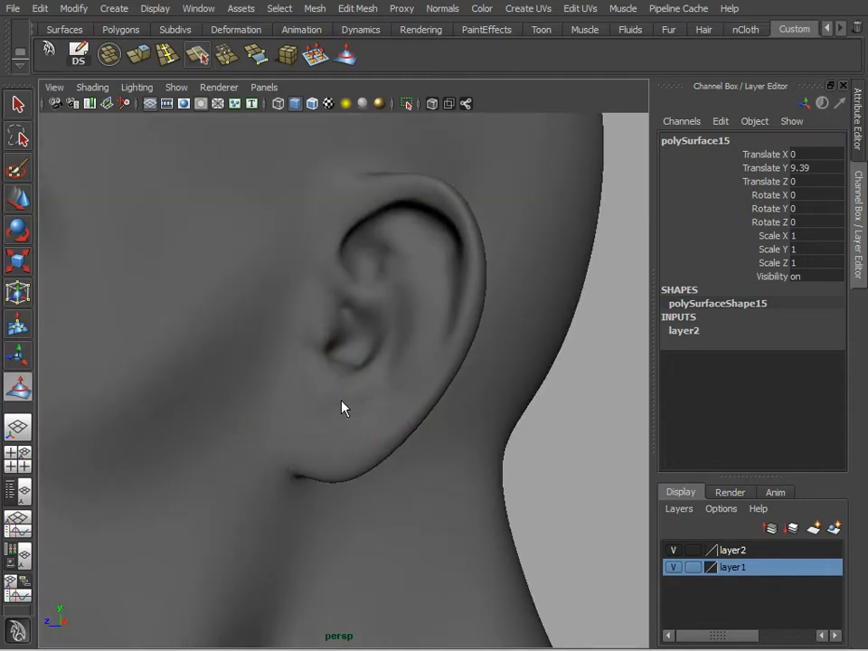
- Examine the sculpted ear from several angles and distances to judge the folds and the bowl
{"action": "mouse_move", "coordinate": [410, 330]}
{"action": "left_mouse_down", "text": "alt"}
{"action": "mouse_move", "coordinate": [363, 376]}
{"action": "mouse_move", "coordinate": [436, 328]}
{"action": "mouse_move", "coordinate": [447, 346]}
{"action": "left_mouse_up", "text": "alt"}
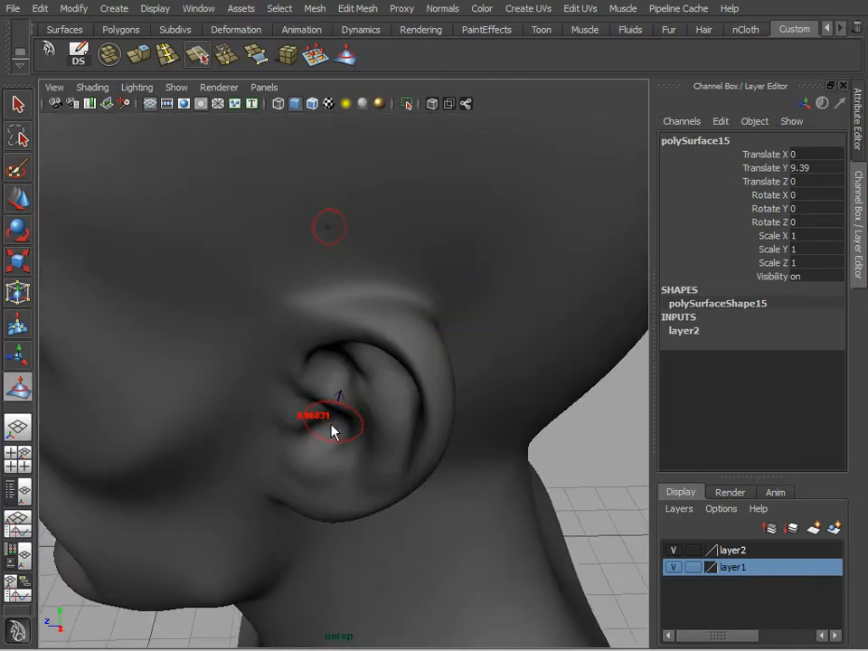
{"action": "mouse_move", "coordinate": [403, 443]}
{"action": "left_mouse_down", "text": "alt"}
{"action": "mouse_move", "coordinate": [460, 375]}
{"action": "mouse_move", "coordinate": [411, 384]}
{"action": "left_mouse_up", "text": "alt"}
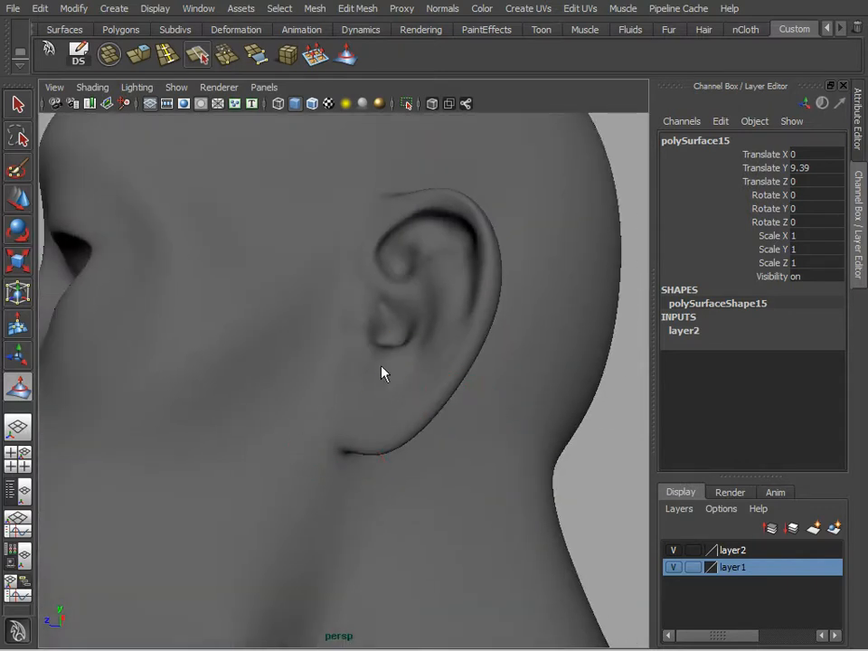
{"action": "mouse_move", "coordinate": [394, 400]}
{"action": "right_mouse_down", "text": "alt"}
{"action": "mouse_move", "coordinate": [405, 412]}
{"action": "mouse_move", "coordinate": [249, 407]}
{"action": "right_mouse_up", "text": "alt"}
{"action": "right_click_drag", "start_coordinate": [453, 453], "coordinate": [210, 436], "text": "alt"}
{"action": "left_click_drag", "start_coordinate": [401, 402], "coordinate": [412, 381], "text": "alt"}
{"action": "right_click_drag", "start_coordinate": [413, 380], "coordinate": [524, 414], "text": "alt"}
{"action": "middle_click_drag", "start_coordinate": [524, 414], "coordinate": [601, 375], "text": "alt"}
{"action": "right_click_drag", "start_coordinate": [511, 366], "coordinate": [633, 416], "text": "alt"}
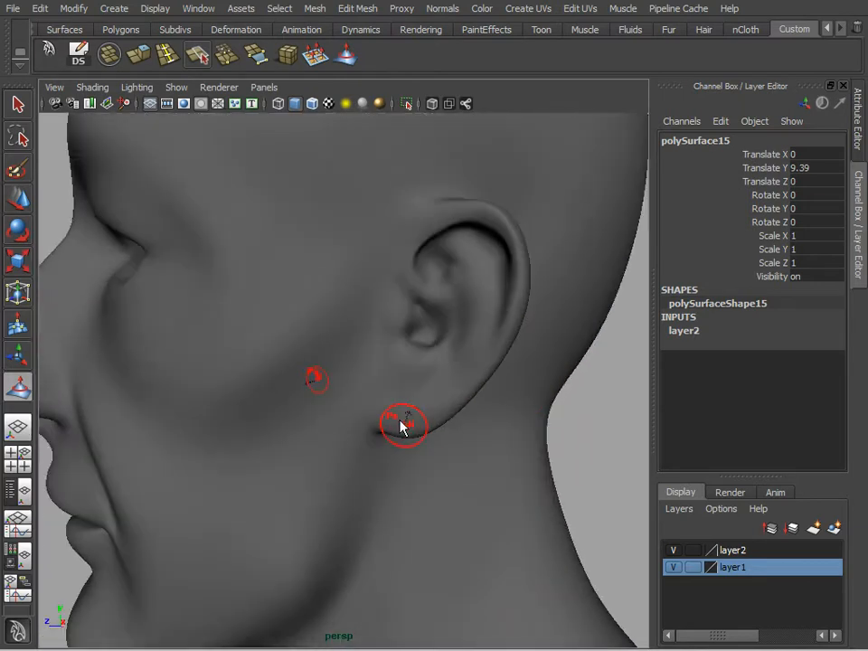
- Carve the lower bowl of the ear into a deeper, rounder hollow with a crisp edge
{"action": "right_click_drag", "start_coordinate": [457, 418], "coordinate": [506, 434], "text": "alt"}
{"action": "mouse_move", "coordinate": [425, 421]}
{"action": "left_mouse_down", "text": "alt"}
{"action": "mouse_move", "coordinate": [388, 436]}
{"action": "mouse_move", "coordinate": [494, 450]}
{"action": "left_mouse_up", "text": "alt"}
{"action": "right_click_drag", "start_coordinate": [412, 398], "coordinate": [432, 369], "text": "alt"}
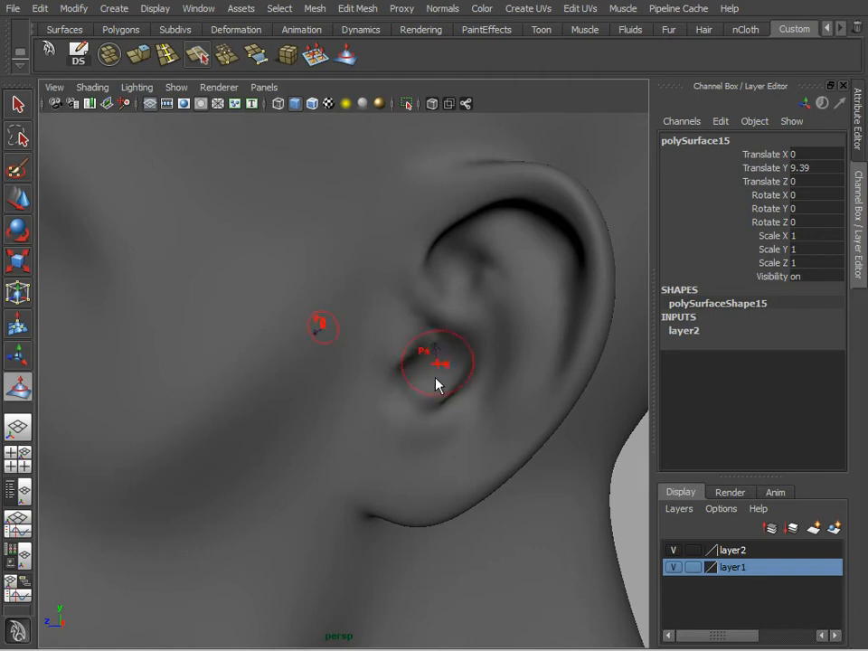
{"action": "left_click_drag", "start_coordinate": [429, 380], "coordinate": [434, 340]}
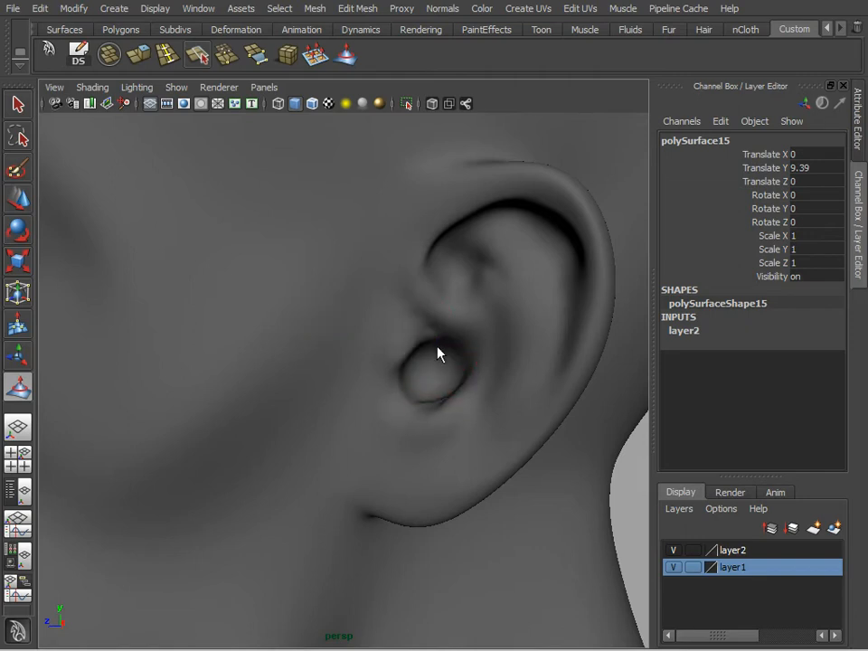
{"action": "mouse_move", "coordinate": [503, 367]}
{"action": "left_mouse_down", "text": "alt"}
{"action": "mouse_move", "coordinate": [515, 338]}
{"action": "mouse_move", "coordinate": [526, 374]}
{"action": "left_mouse_up", "text": "alt"}
{"action": "mouse_move", "coordinate": [474, 387]}
{"action": "left_mouse_down", "text": "alt"}
{"action": "mouse_move", "coordinate": [533, 324]}
{"action": "mouse_move", "coordinate": [311, 434]}
{"action": "mouse_move", "coordinate": [455, 458]}
{"action": "mouse_move", "coordinate": [416, 416]}
{"action": "left_mouse_up", "text": "alt"}
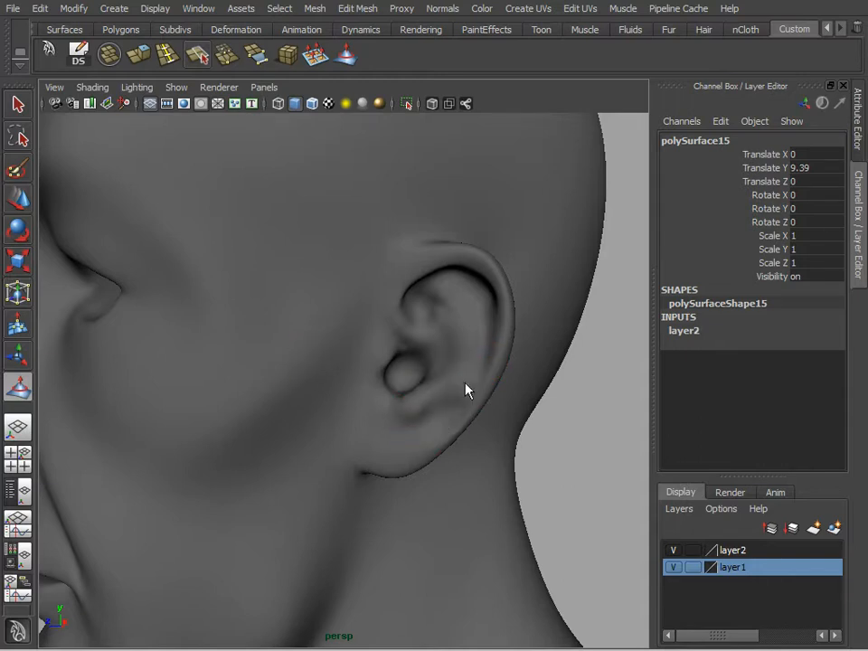
- Extend the groove behind the ear bowl upward along the inner fold and smooth the surface around it
{"action": "right_click_drag", "start_coordinate": [488, 422], "coordinate": [393, 430], "text": "alt"}
{"action": "left_click_drag", "start_coordinate": [393, 430], "coordinate": [425, 462], "text": "alt"}
{"action": "right_click_drag", "start_coordinate": [425, 461], "coordinate": [507, 430], "text": "alt"}
{"action": "left_click_drag", "start_coordinate": [507, 430], "coordinate": [428, 381], "text": "alt"}
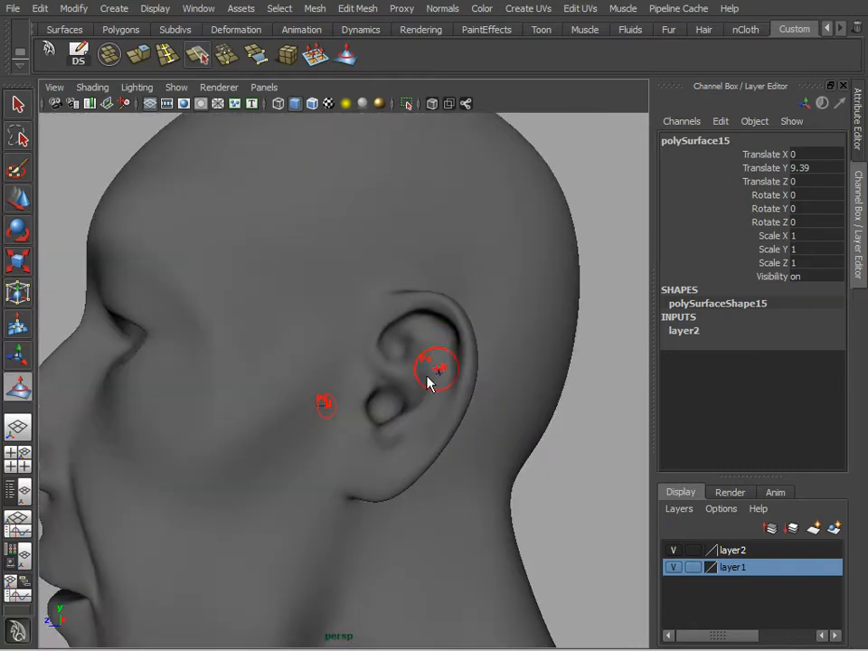
{"action": "right_click_drag", "start_coordinate": [428, 381], "coordinate": [469, 412], "text": "alt"}
{"action": "left_click_drag", "start_coordinate": [469, 413], "coordinate": [453, 398], "text": "alt"}
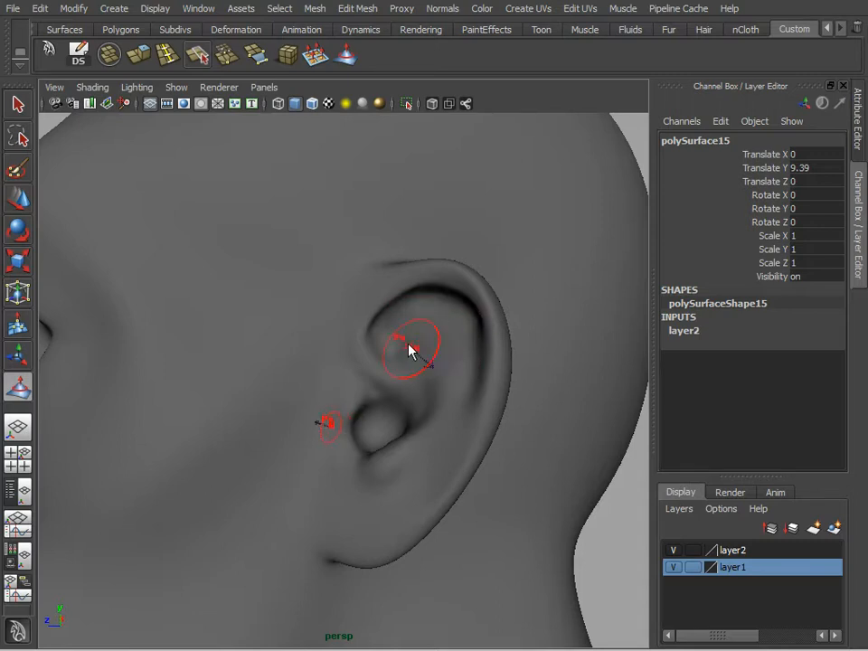
- Leave the sculpting tool and examine the whole head from the front and the side
{"action": "left_click_drag", "start_coordinate": [501, 378], "coordinate": [575, 354], "text": "alt"}
{"action": "right_click_drag", "start_coordinate": [574, 354], "coordinate": [380, 388], "text": "alt"}
{"action": "left_click_drag", "start_coordinate": [380, 388], "coordinate": [53, 164], "text": "alt"}
{"action": "left_click", "coordinate": [18, 106]}
{"action": "left_click", "coordinate": [412, 271]}
{"action": "left_click_drag", "start_coordinate": [412, 271], "coordinate": [437, 287], "text": "alt"}
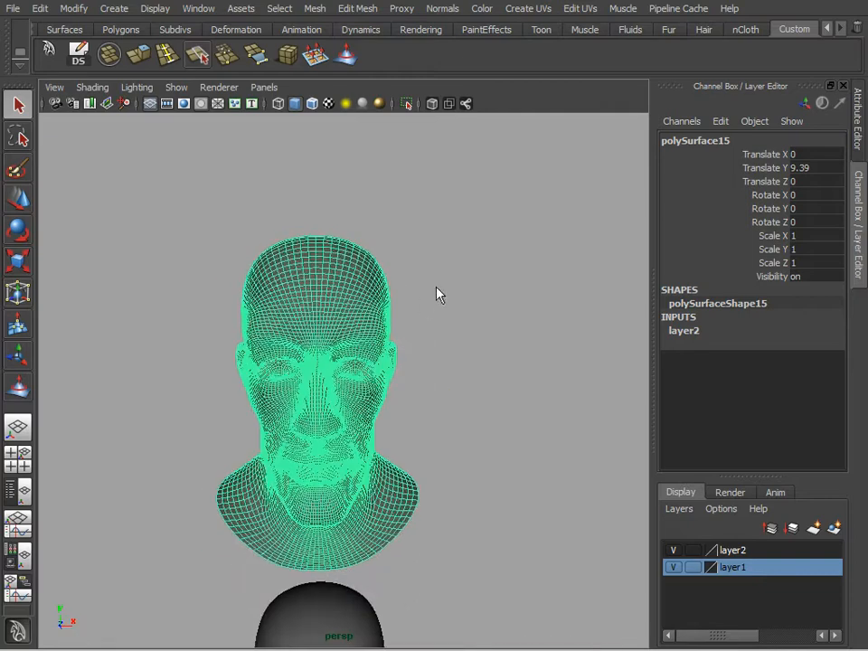
{"action": "left_click", "coordinate": [437, 287]}
{"action": "right_click_drag", "start_coordinate": [437, 288], "coordinate": [372, 287], "text": "alt"}
{"action": "mouse_move", "coordinate": [371, 288]}
{"action": "left_mouse_down", "text": "alt"}
{"action": "mouse_move", "coordinate": [421, 365]}
{"action": "mouse_move", "coordinate": [379, 309]}
{"action": "left_mouse_up", "text": "alt"}
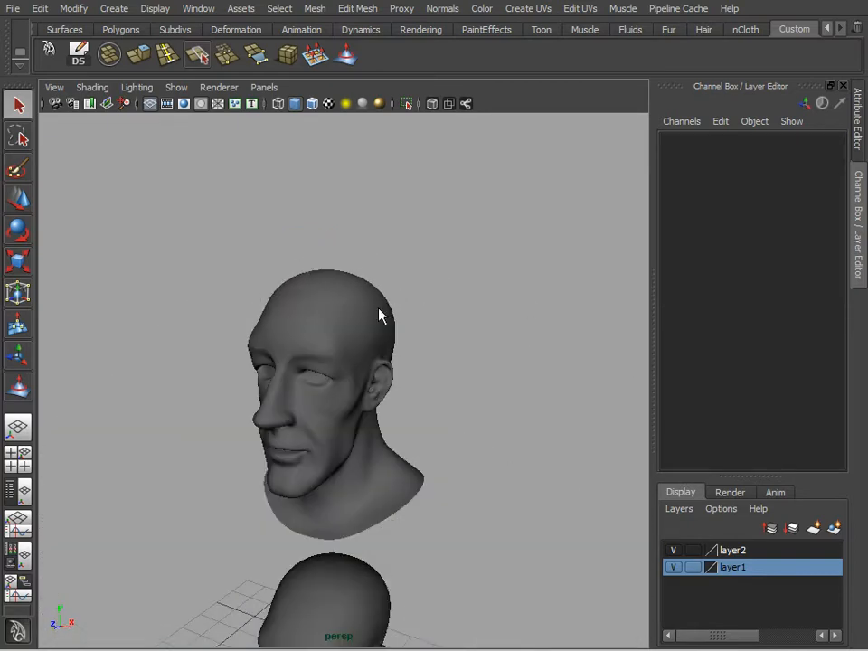
- Select both the sculpted head and the head below it, and set their Translate X, Y and Z to 0
{"action": "left_click", "coordinate": [388, 358]}
{"action": "left_click_drag", "start_coordinate": [432, 422], "coordinate": [377, 478], "text": "alt"}
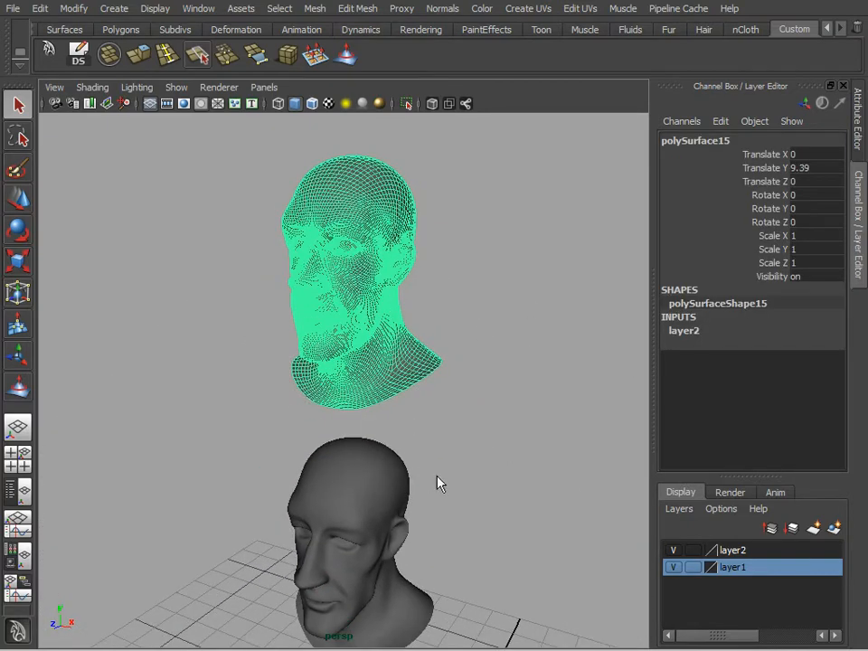
{"action": "left_click", "coordinate": [398, 481], "text": "shift"}
{"action": "left_click_drag", "start_coordinate": [437, 480], "coordinate": [467, 476], "text": "alt"}
{"action": "right_click_drag", "start_coordinate": [467, 476], "coordinate": [394, 403], "text": "alt"}
{"action": "left_click_drag", "start_coordinate": [395, 403], "coordinate": [398, 371], "text": "alt"}
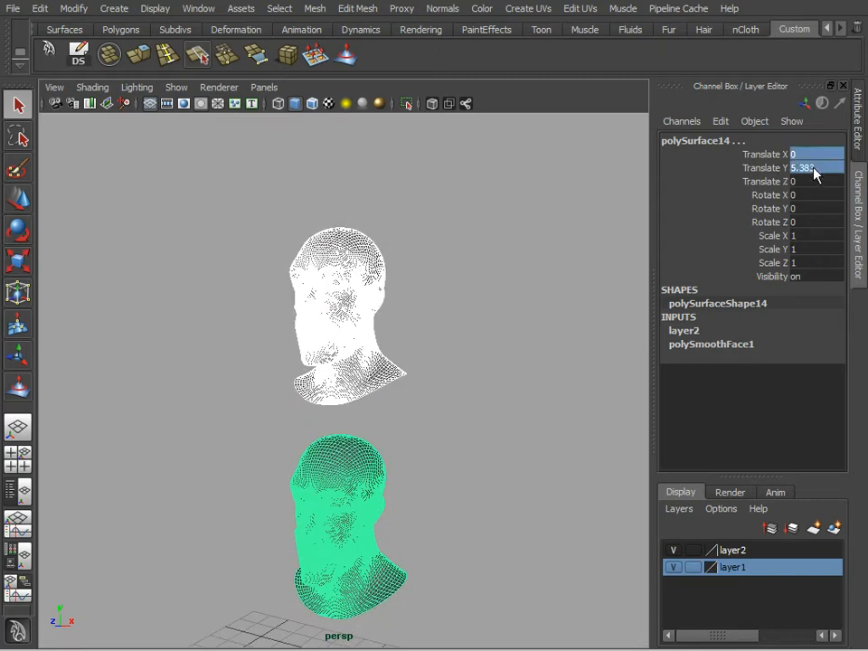
{"action": "key", "text": "Return"}
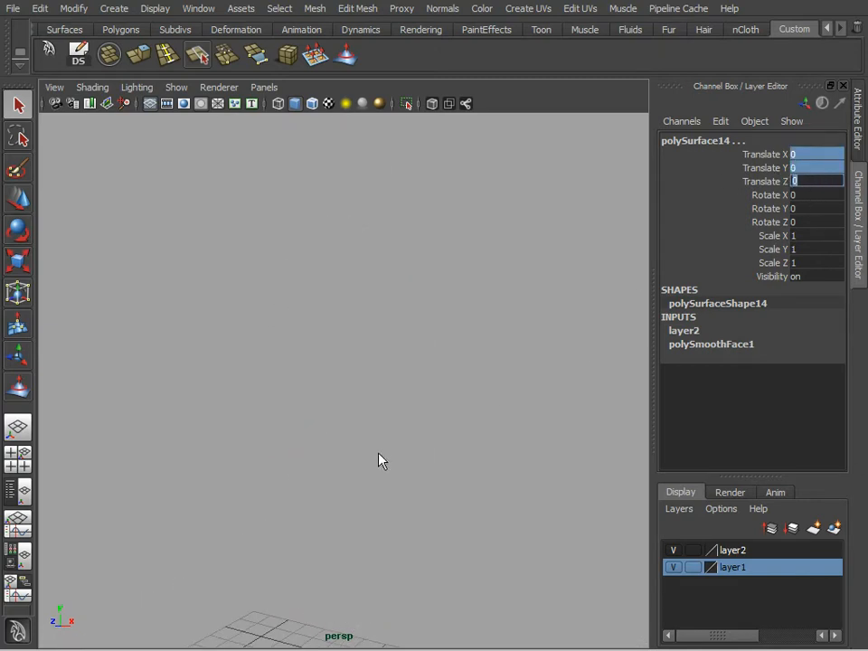
- Move the two overlapping heads up together to about 7.849 in Translate Y, clear of the remaining head
{"action": "right_click_drag", "start_coordinate": [379, 454], "coordinate": [346, 485], "text": "alt"}
{"action": "middle_click_drag", "start_coordinate": [346, 485], "coordinate": [450, 406], "text": "alt"}
{"action": "key", "text": "w"}
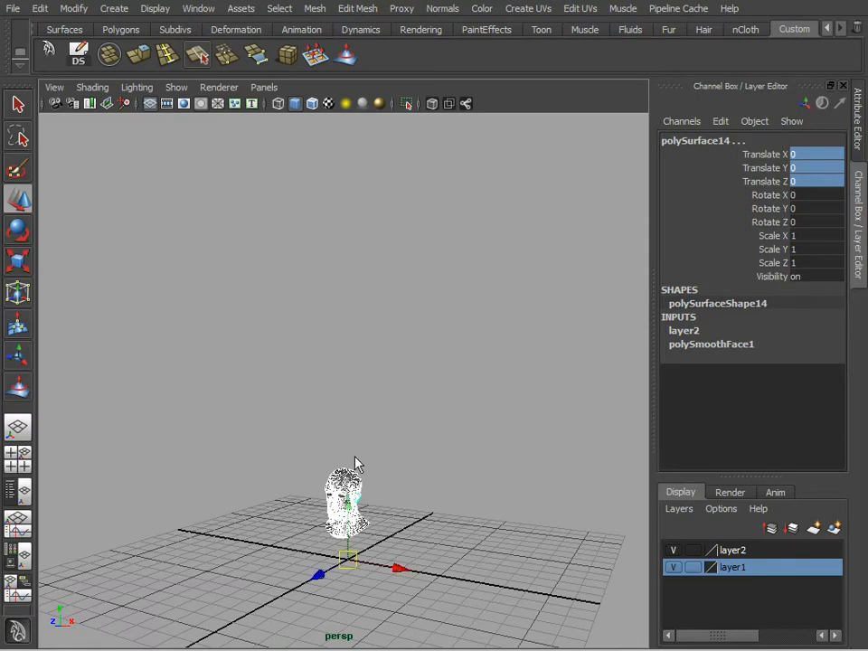
{"action": "left_click_drag", "start_coordinate": [350, 502], "coordinate": [348, 326]}
{"action": "scroll", "coordinate": [412, 409], "scroll_direction": "up", "scroll_amount": 5}
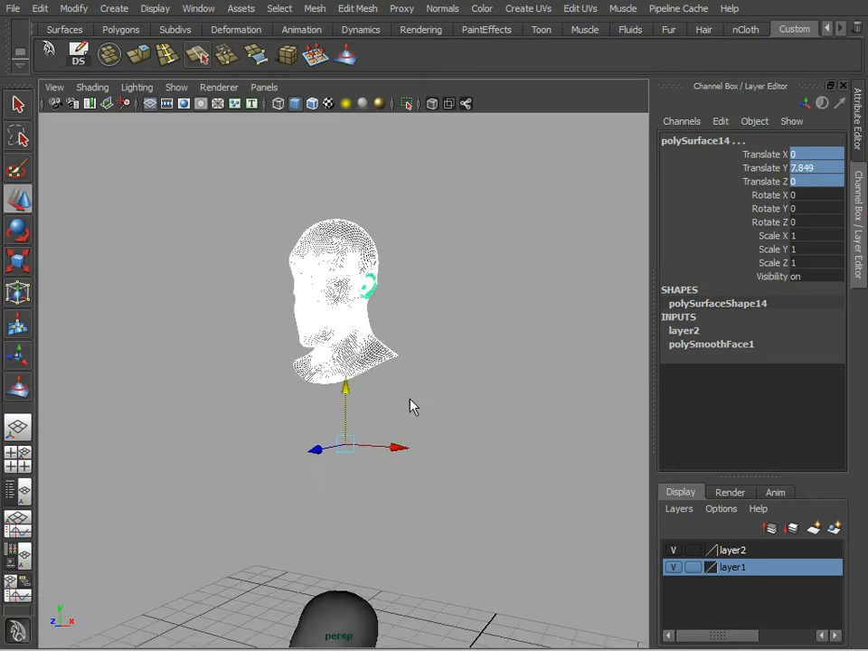
{"action": "scroll", "coordinate": [411, 398], "scroll_direction": "up", "scroll_amount": 5}
{"action": "middle_click_drag", "start_coordinate": [429, 363], "coordinate": [432, 553], "text": "alt"}
{"action": "left_click_drag", "start_coordinate": [433, 554], "coordinate": [408, 419], "text": "alt"}
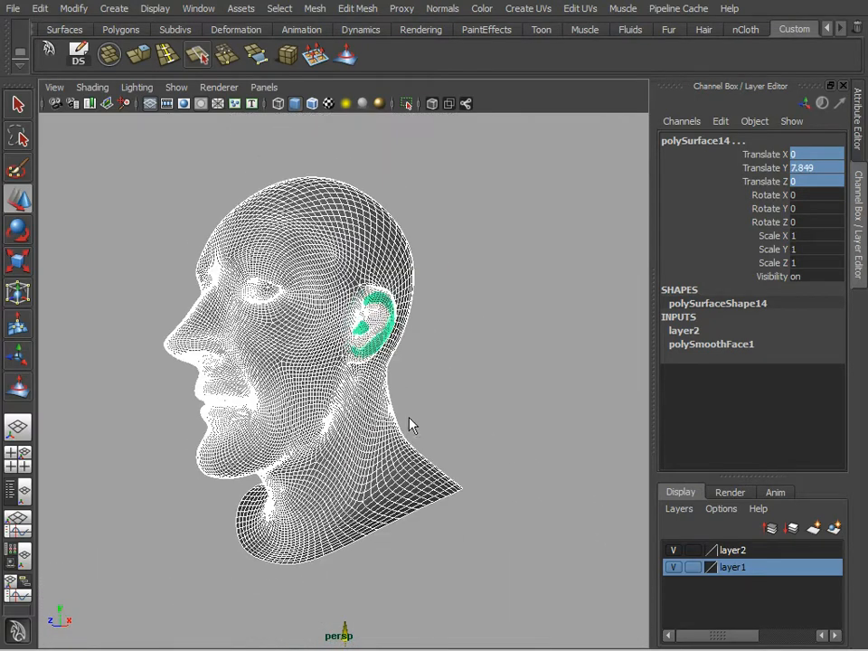
{"action": "left_click_drag", "start_coordinate": [453, 290], "coordinate": [422, 278], "text": "alt"}
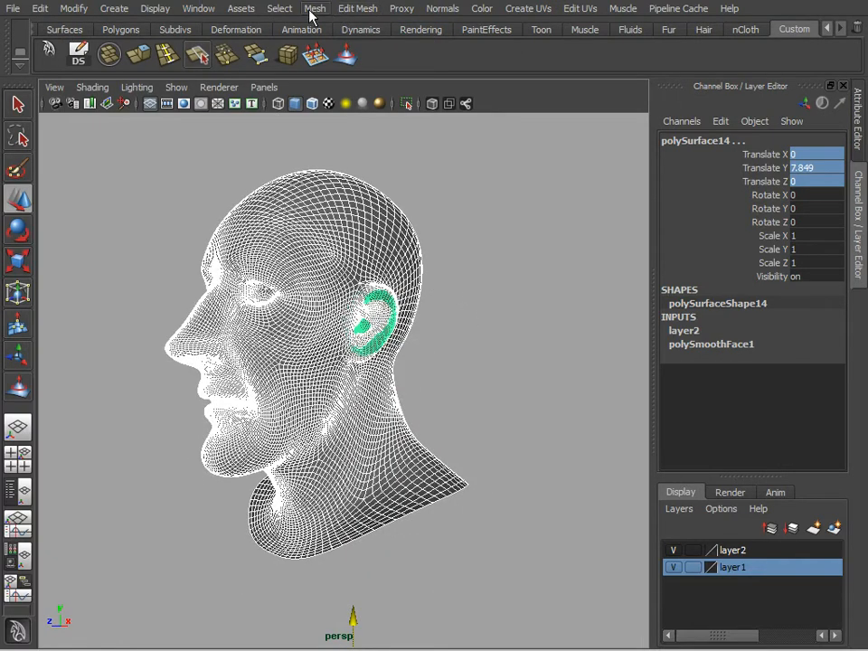
- Switch to the Rendering menu set and open the Transfer Maps settings
{"action": "key", "text": "F4"}
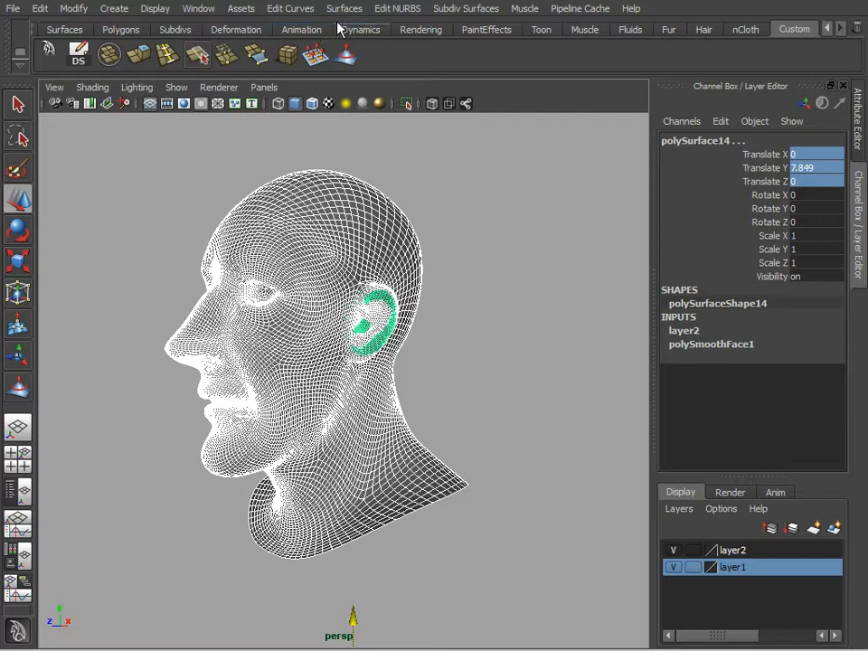
{"action": "key", "text": "F5"}
{"action": "key", "text": "F6"}
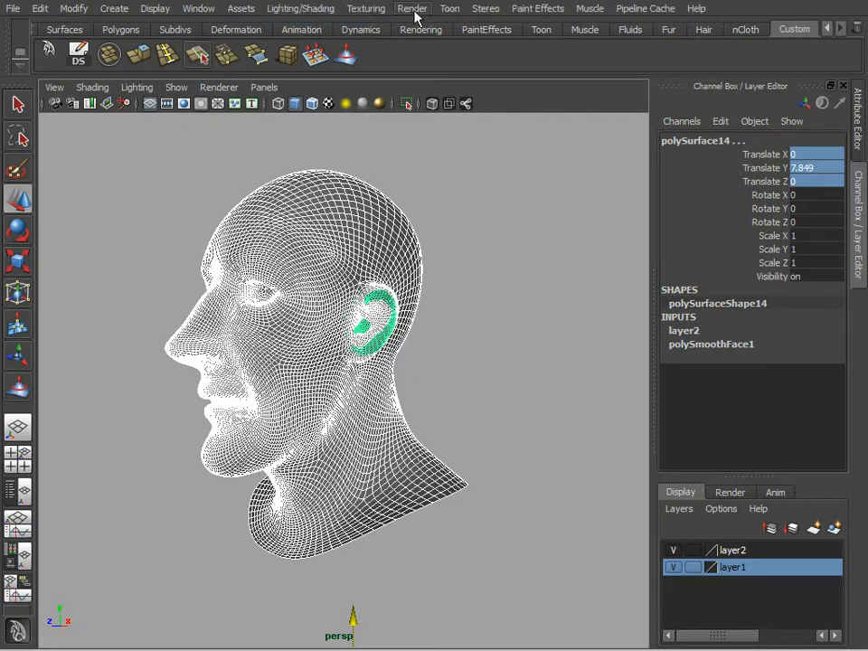
{"action": "left_click", "coordinate": [362, 9]}
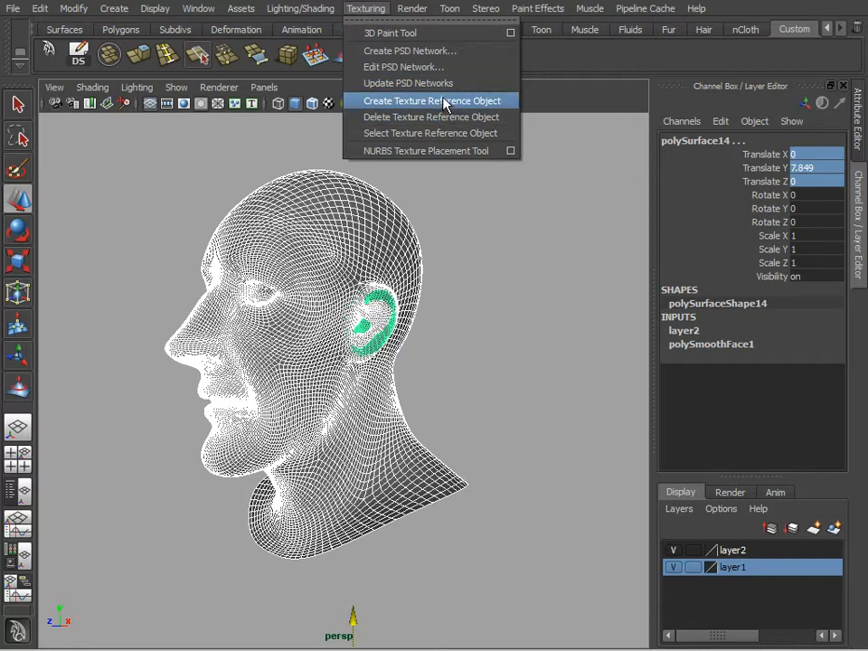
{"action": "mouse_move", "coordinate": [311, 9]}
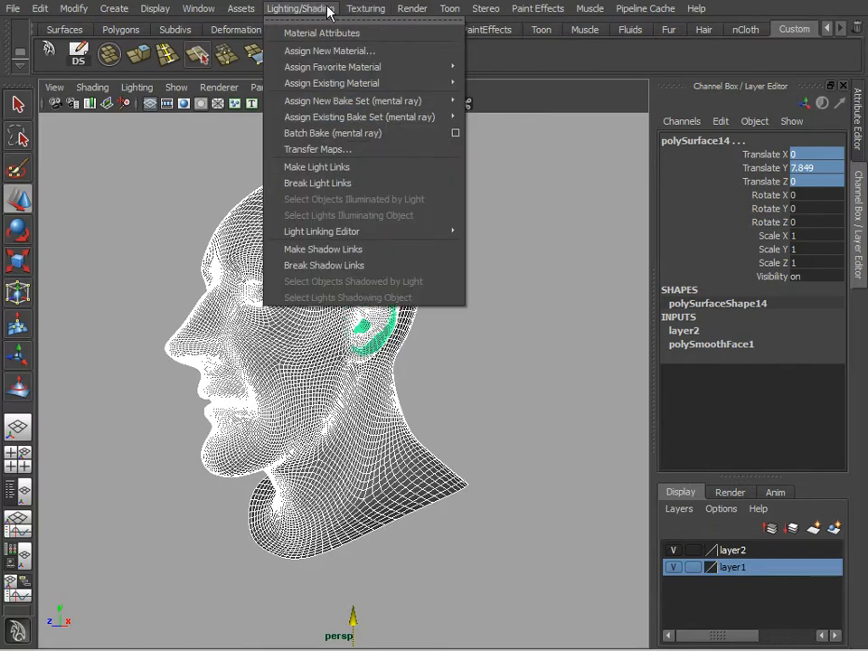
{"action": "left_click", "coordinate": [362, 148]}
{"action": "left_click_drag", "start_coordinate": [531, 154], "coordinate": [476, 113]}
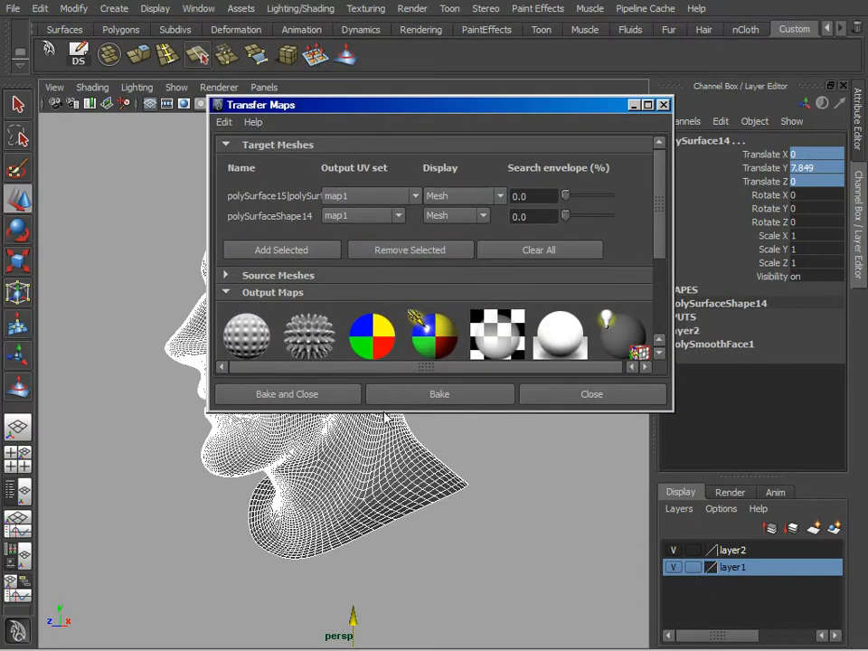
- Show the heads shaded, then clear the target meshes and add only the unsculpted head polySurface14
{"action": "left_click_drag", "start_coordinate": [394, 112], "coordinate": [466, 104]}
{"action": "left_click_drag", "start_coordinate": [254, 380], "coordinate": [270, 431], "text": "alt"}
{"action": "mouse_move", "coordinate": [270, 431]}
{"action": "right_mouse_down", "text": "alt"}
{"action": "mouse_move", "coordinate": [163, 368]}
{"action": "mouse_move", "coordinate": [317, 412]}
{"action": "mouse_move", "coordinate": [169, 447]}
{"action": "mouse_move", "coordinate": [248, 397]}
{"action": "right_mouse_up", "text": "alt"}
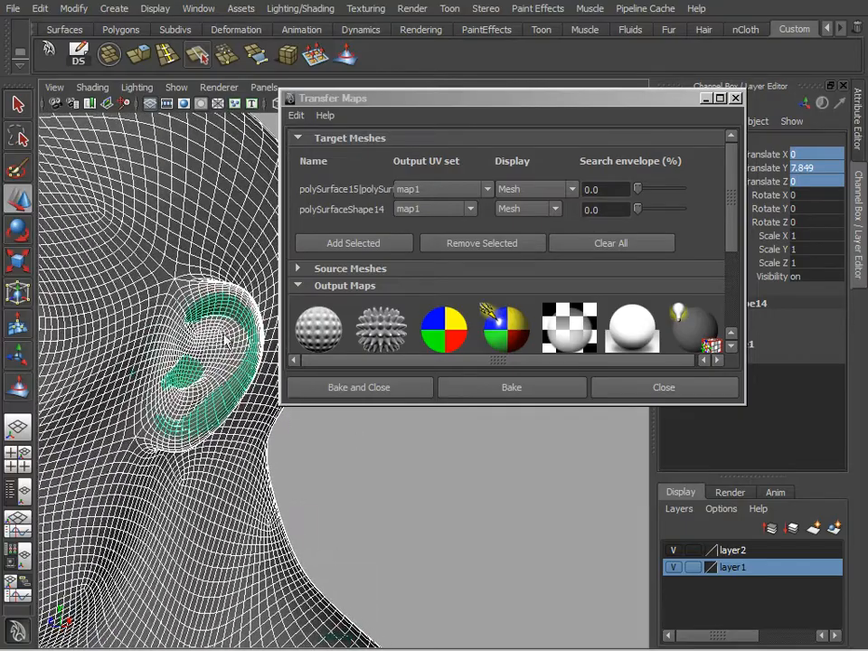
{"action": "key", "text": "5"}
{"action": "left_click_drag", "start_coordinate": [227, 326], "coordinate": [350, 163], "text": "alt"}
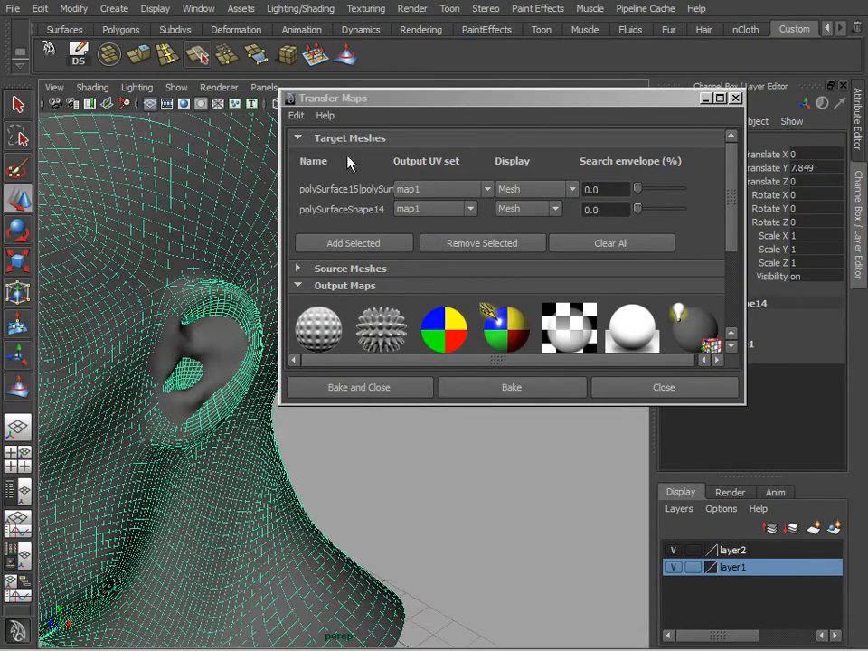
{"action": "left_click", "coordinate": [643, 244]}
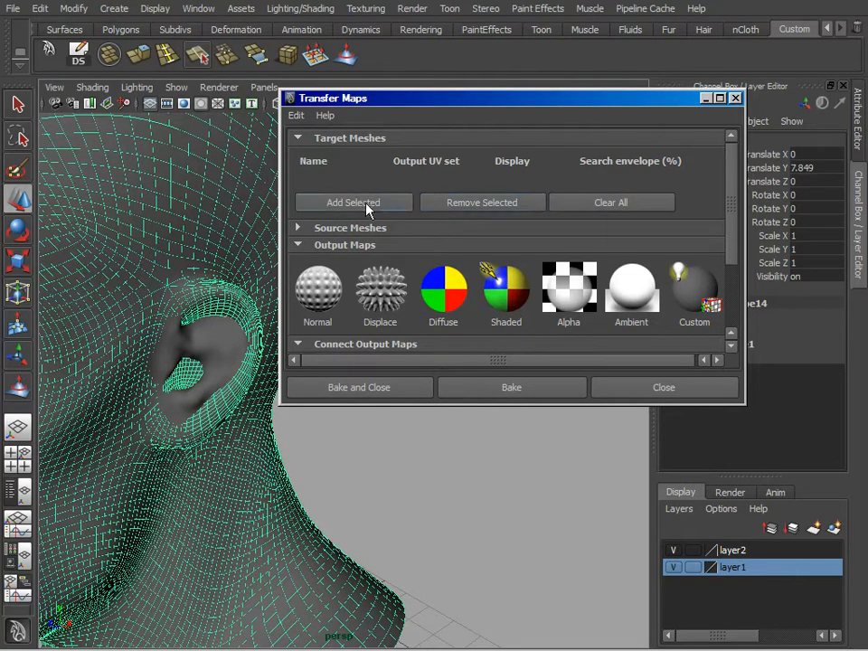
{"action": "left_click", "coordinate": [365, 205]}
- Select the sculpted head polySurface15 and add it as the source mesh for the map transfer
{"action": "left_click", "coordinate": [219, 349]}
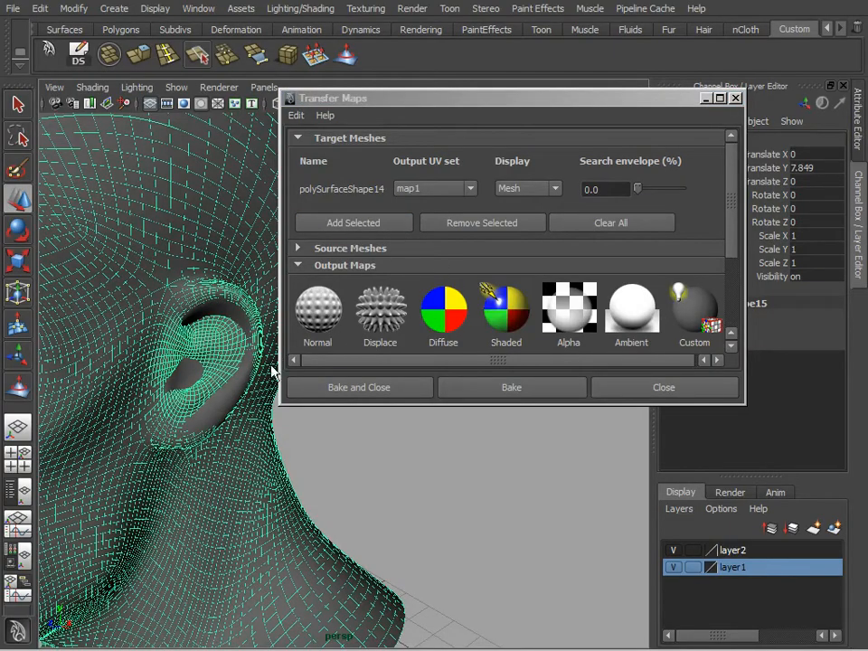
{"action": "left_click_drag", "start_coordinate": [221, 388], "coordinate": [206, 412], "text": "alt"}
{"action": "left_click", "coordinate": [168, 327]}
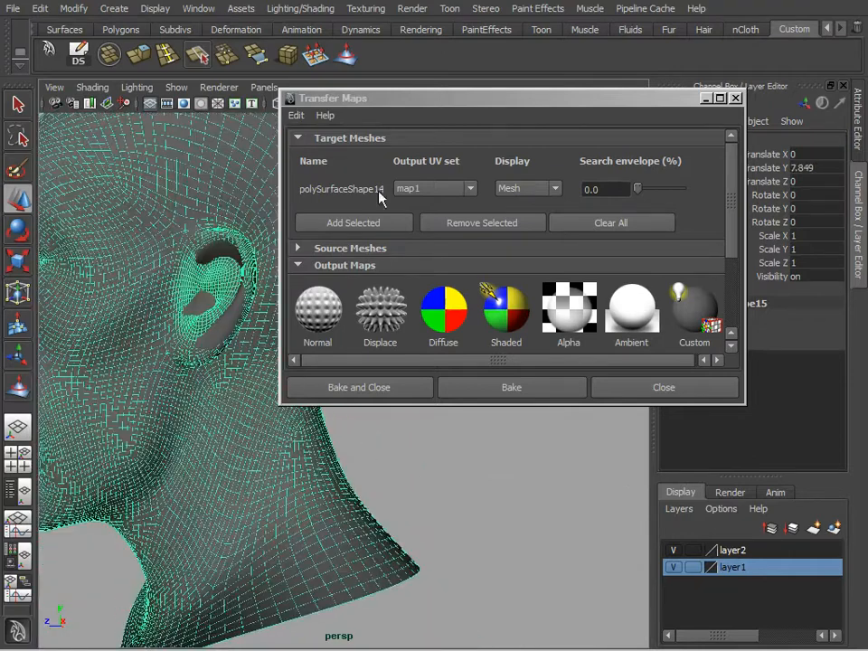
{"action": "left_click", "coordinate": [299, 248]}
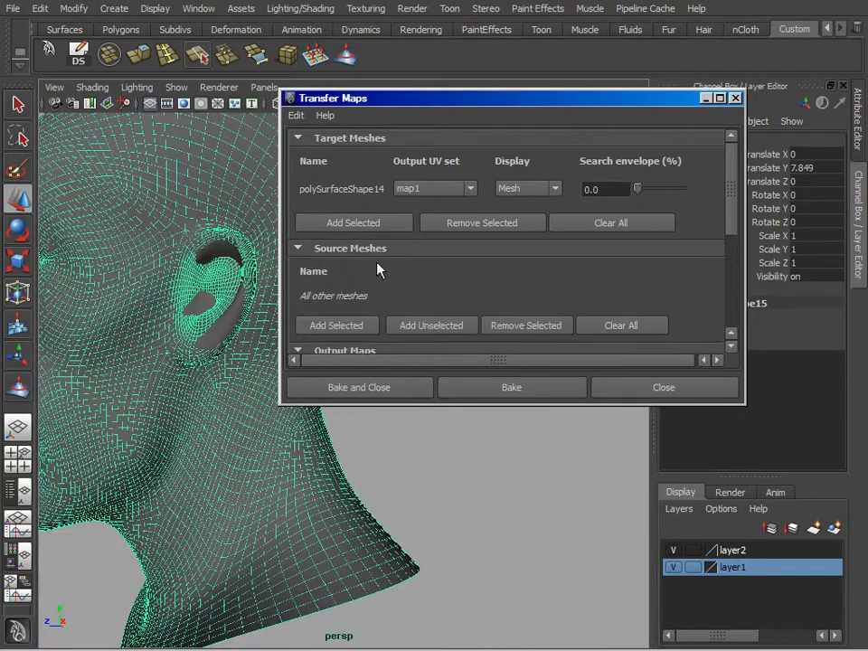
{"action": "left_click", "coordinate": [349, 325]}
- Add a normal map output and set its file to D:/ear.dds
{"action": "scroll", "coordinate": [728, 227], "scroll_direction": "down", "scroll_amount": 1}
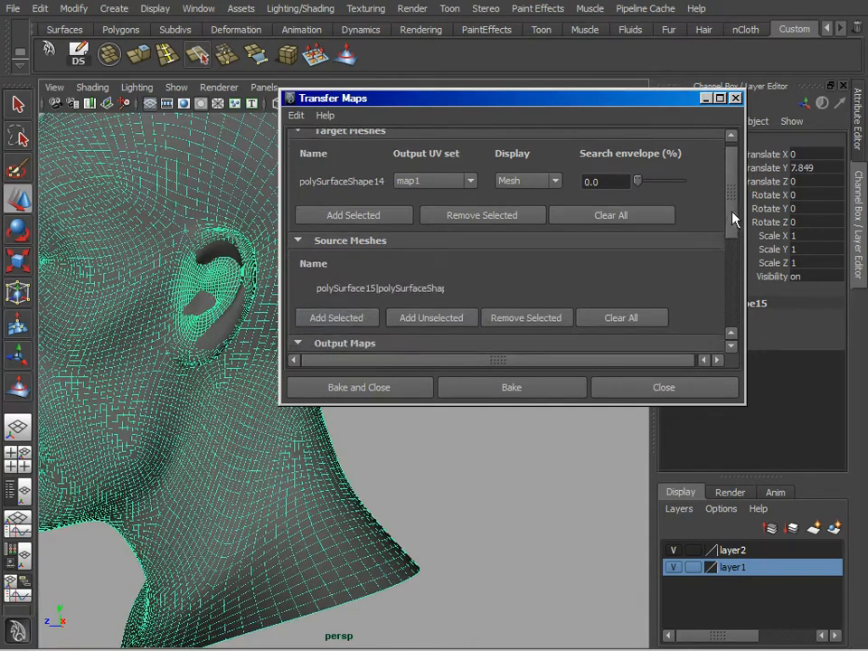
{"action": "scroll", "coordinate": [733, 222], "scroll_direction": "down", "scroll_amount": 3}
{"action": "left_click_drag", "start_coordinate": [737, 217], "coordinate": [731, 264]}
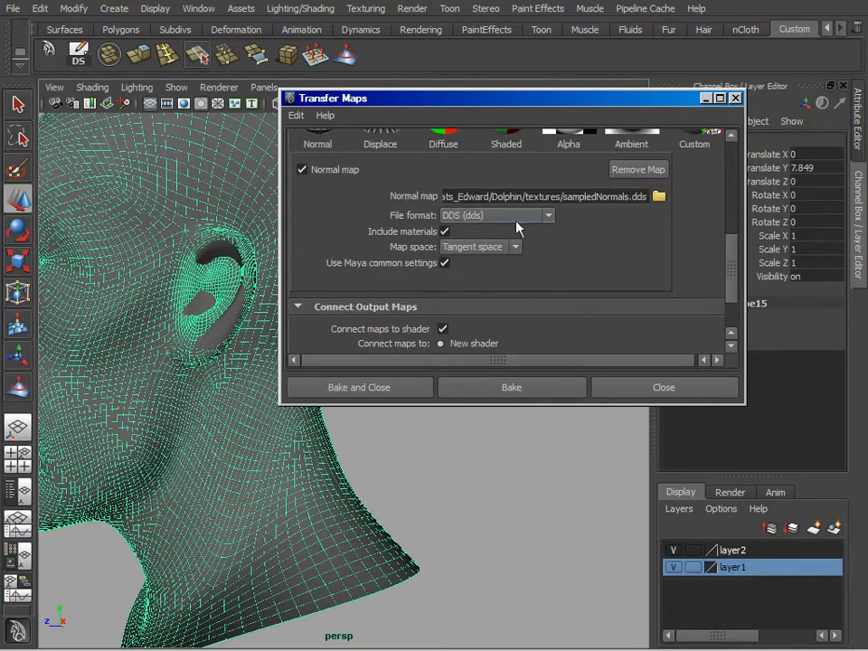
{"action": "left_click", "coordinate": [658, 197]}
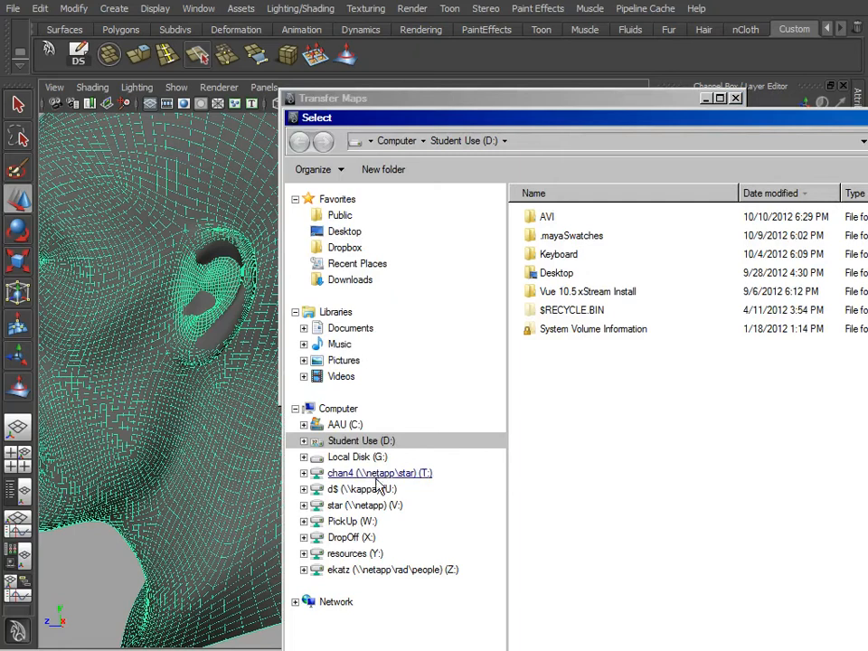
{"action": "left_click", "coordinate": [382, 441]}
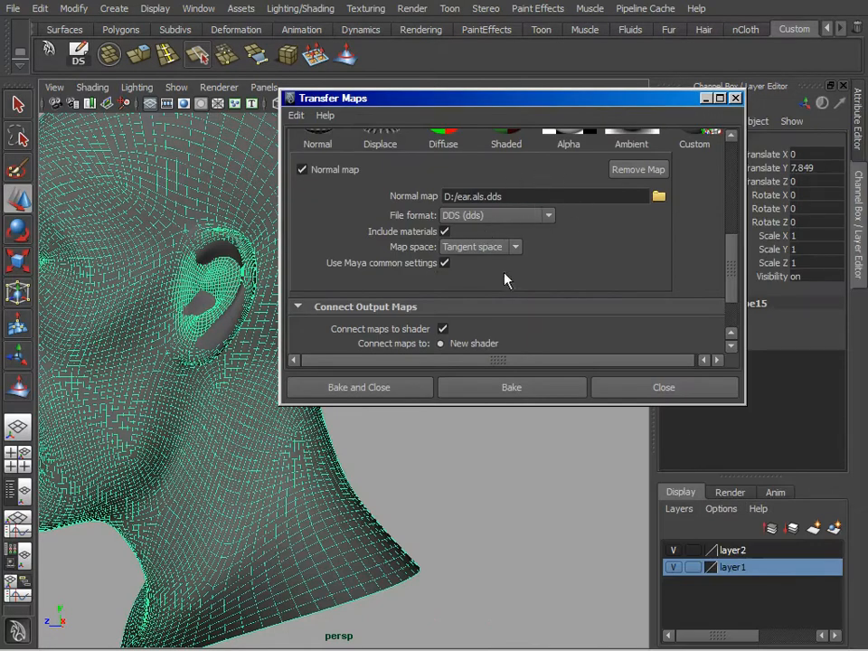
{"action": "left_click", "coordinate": [485, 196]}
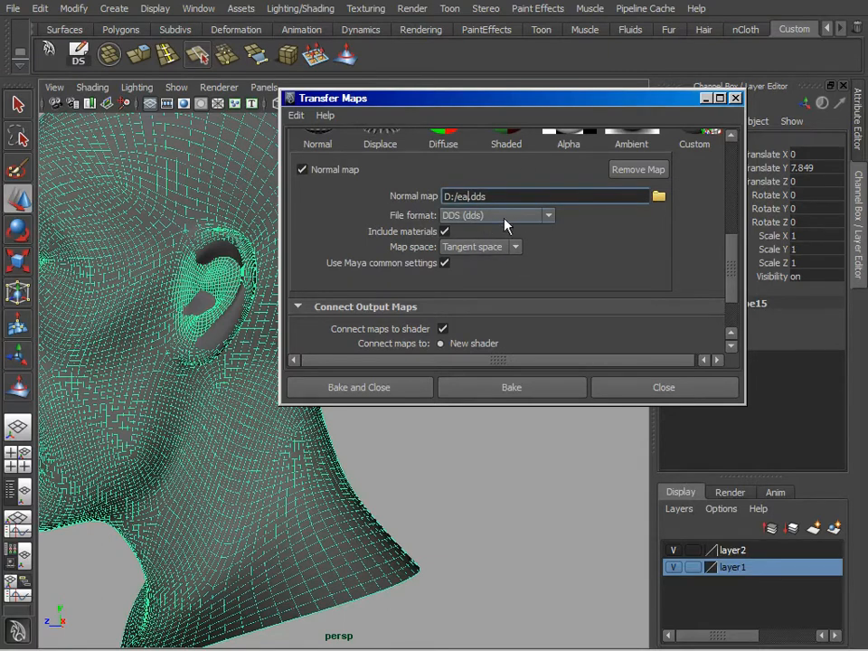
{"action": "type", "text": "r"}
- Set the output map width and height to 1024 and bake the normal map
{"action": "left_click_drag", "start_coordinate": [735, 246], "coordinate": [732, 279]}
{"action": "left_click", "coordinate": [303, 313]}
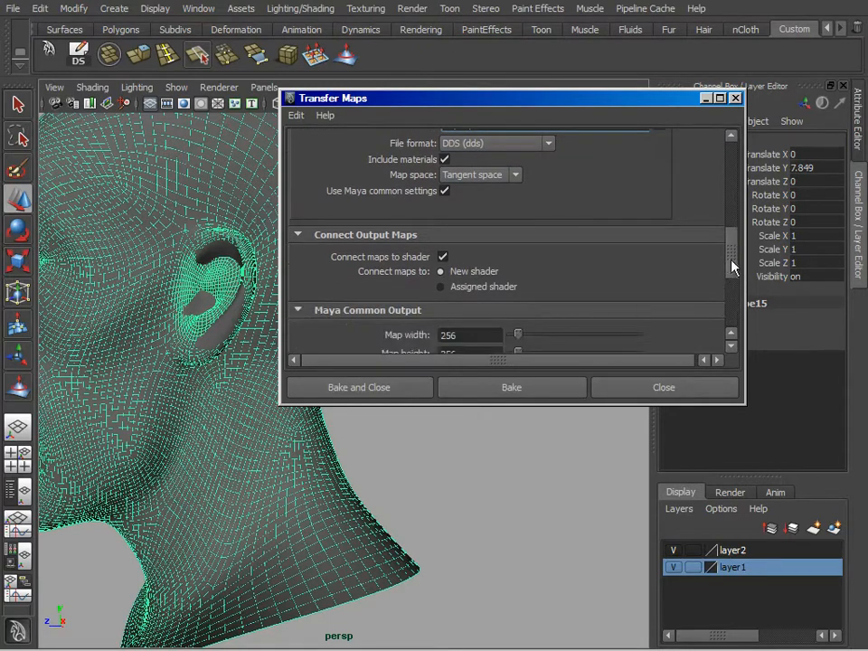
{"action": "scroll", "coordinate": [475, 259], "scroll_direction": "down", "scroll_amount": 3}
{"action": "type", "text": "10"}
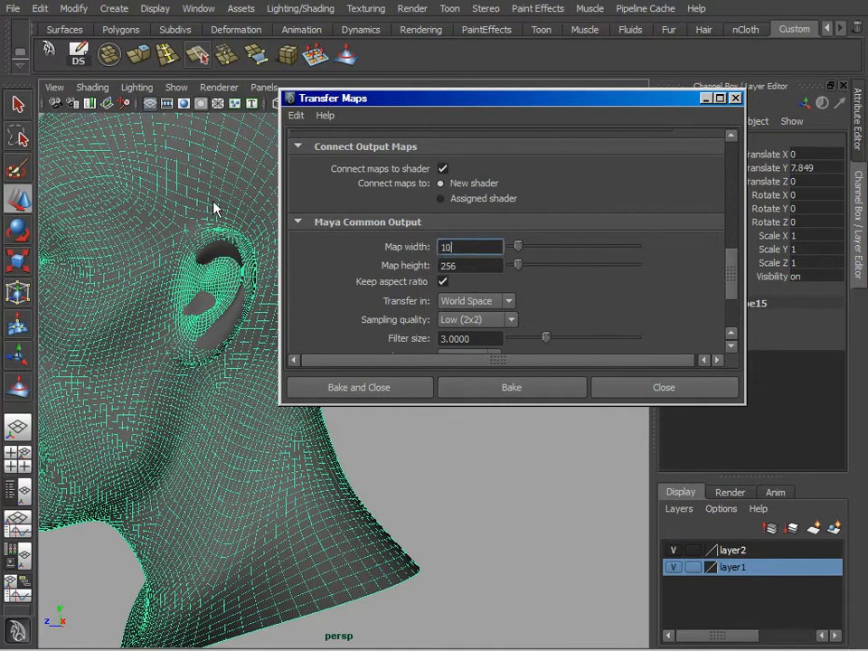
{"action": "type", "text": "24"}
{"action": "key", "text": "Tab"}
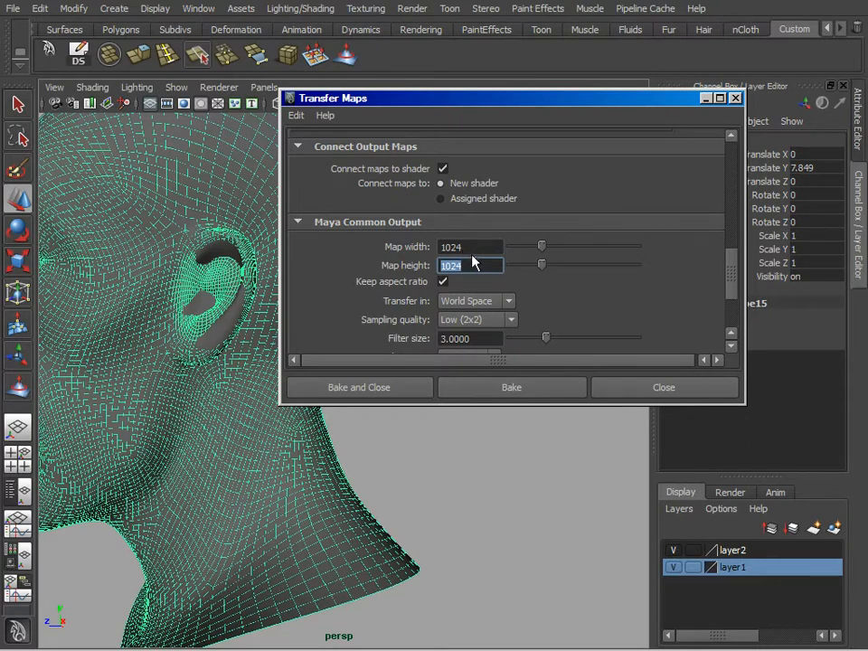
{"action": "mouse_move", "coordinate": [733, 283]}
{"action": "left_mouse_down"}
{"action": "mouse_move", "coordinate": [733, 310]}
{"action": "mouse_move", "coordinate": [731, 295]}
{"action": "left_mouse_up"}
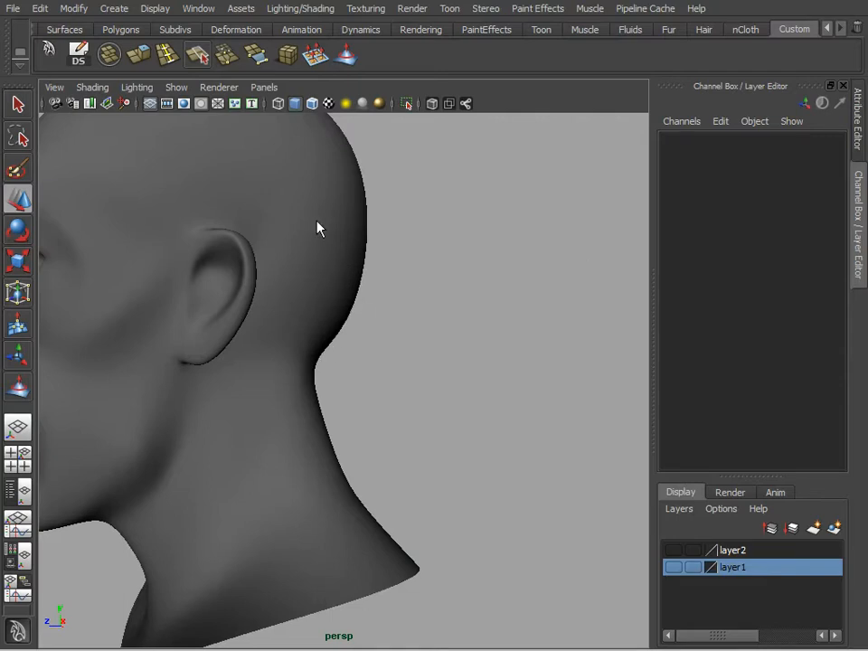
- Switch the perspective view to High Quality Rendering to display the normal map on the unsculpted head polySurface14
{"action": "left_click", "coordinate": [329, 269]}
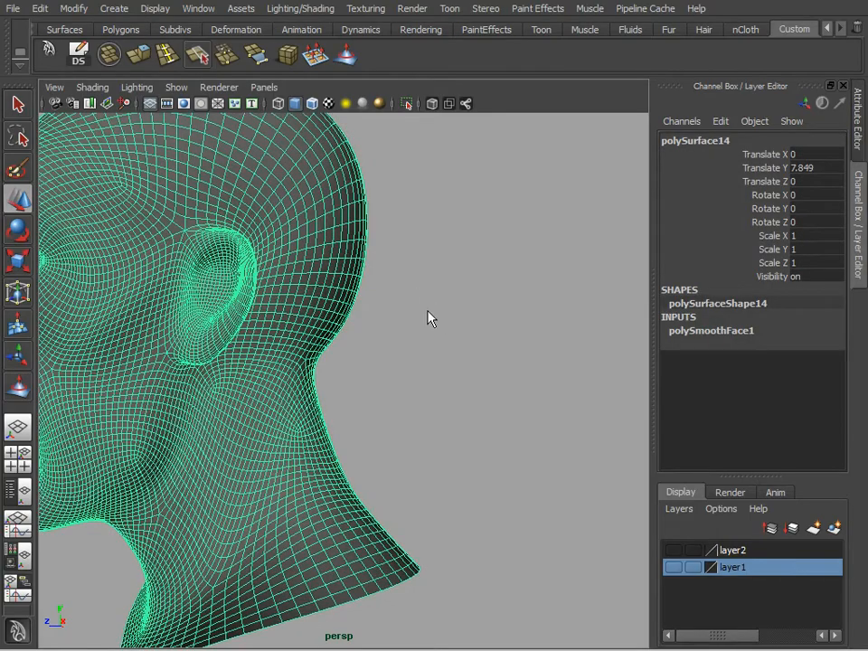
{"action": "middle_click_drag", "start_coordinate": [457, 309], "coordinate": [533, 351], "text": "alt"}
{"action": "right_click_drag", "start_coordinate": [534, 351], "coordinate": [324, 345], "text": "alt"}
{"action": "left_click_drag", "start_coordinate": [324, 345], "coordinate": [444, 325], "text": "alt"}
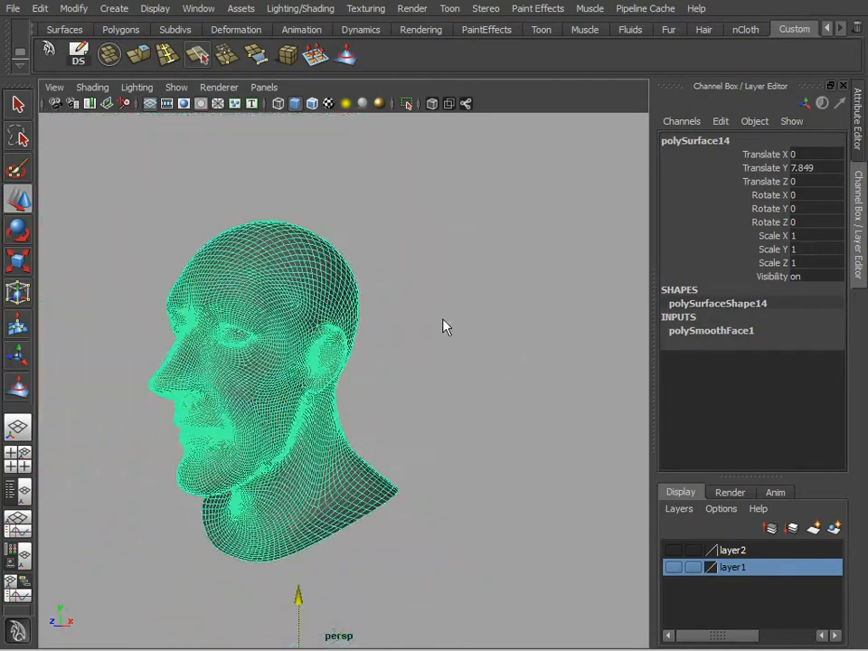
{"action": "middle_click_drag", "start_coordinate": [444, 326], "coordinate": [482, 300], "text": "alt"}
{"action": "scroll", "coordinate": [480, 315], "scroll_direction": "up", "scroll_amount": 4}
{"action": "left_click", "coordinate": [219, 87]}
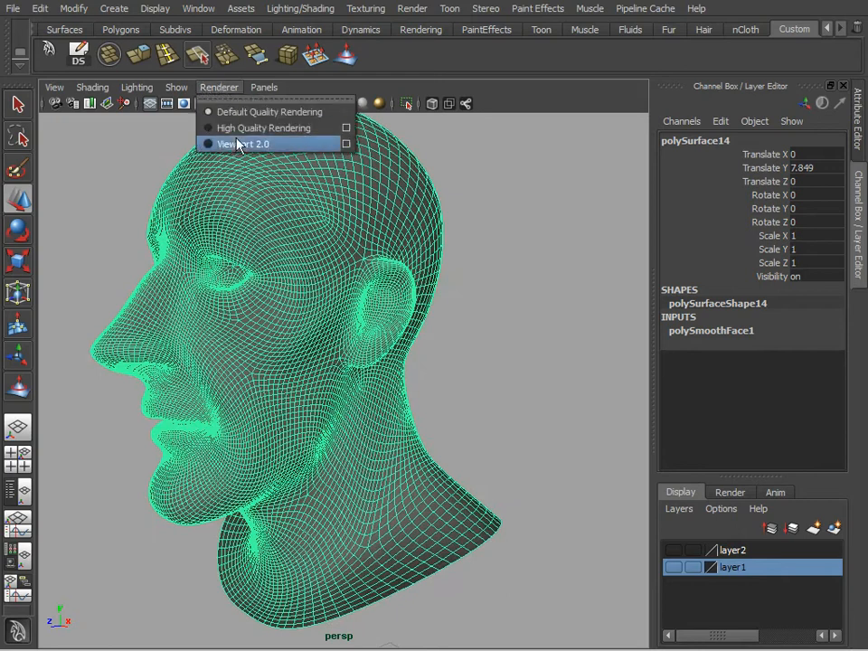
{"action": "left_click", "coordinate": [244, 128]}
{"action": "left_click", "coordinate": [455, 289]}
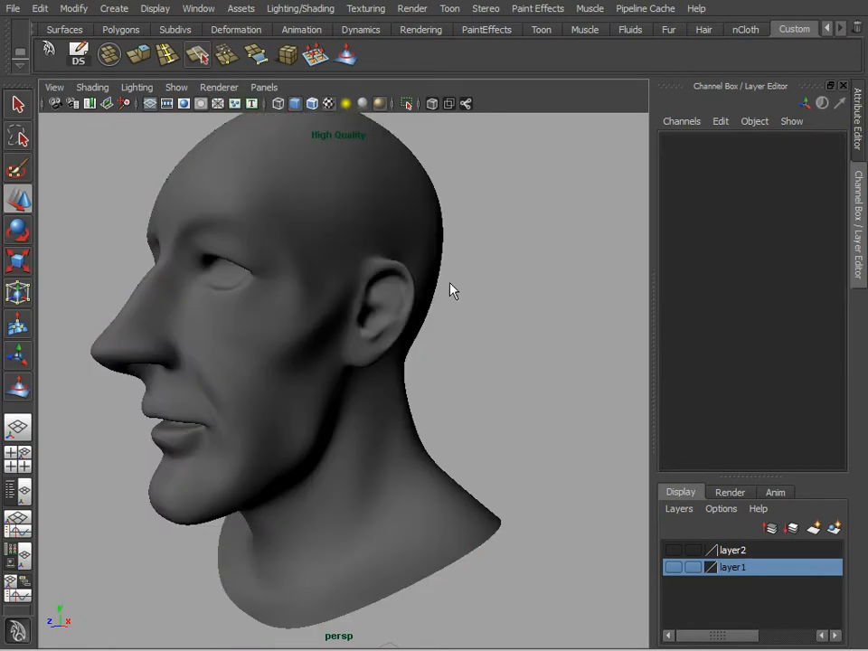
- Show layer2 with the original low-poly head, and add the dense head polySurface14 to the hidden layer1
{"action": "left_click_drag", "start_coordinate": [486, 323], "coordinate": [376, 331], "text": "alt"}
{"action": "left_click_drag", "start_coordinate": [391, 349], "coordinate": [337, 368], "text": "alt"}
{"action": "right_click_drag", "start_coordinate": [337, 368], "coordinate": [237, 378], "text": "alt"}
{"action": "middle_click_drag", "start_coordinate": [382, 380], "coordinate": [355, 351], "text": "alt"}
{"action": "right_click_drag", "start_coordinate": [354, 351], "coordinate": [248, 331], "text": "alt"}
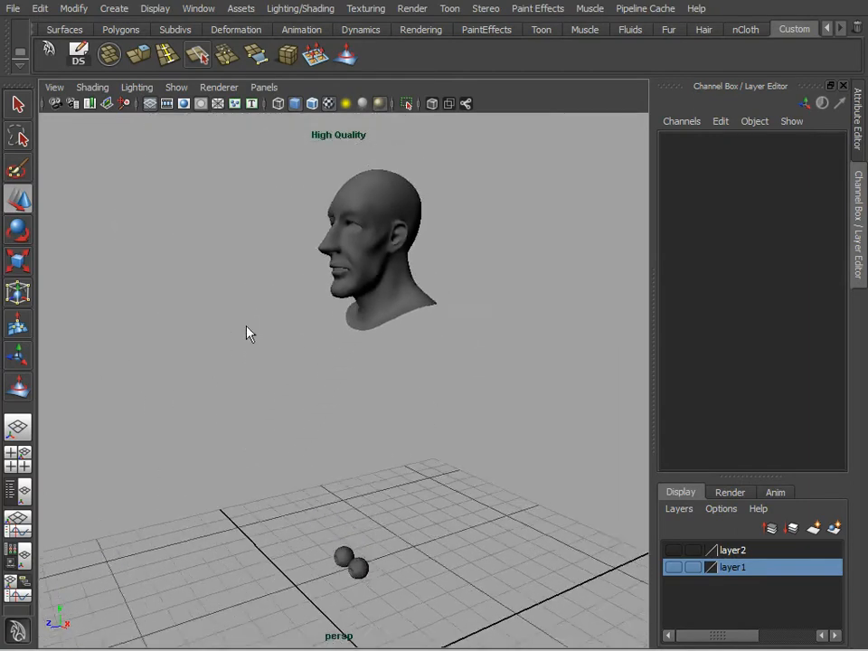
{"action": "left_click_drag", "start_coordinate": [248, 331], "coordinate": [349, 310], "text": "alt"}
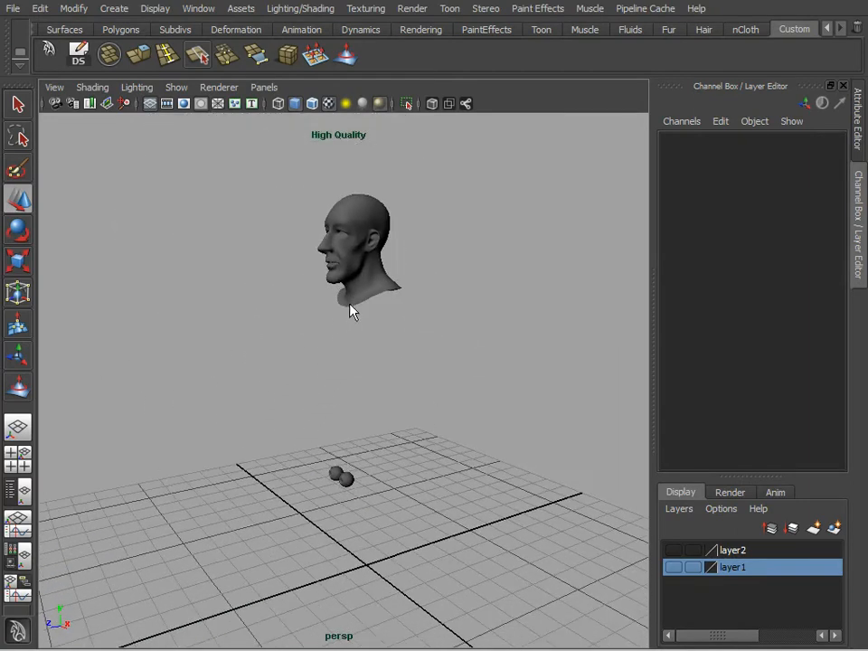
{"action": "left_click", "coordinate": [339, 223]}
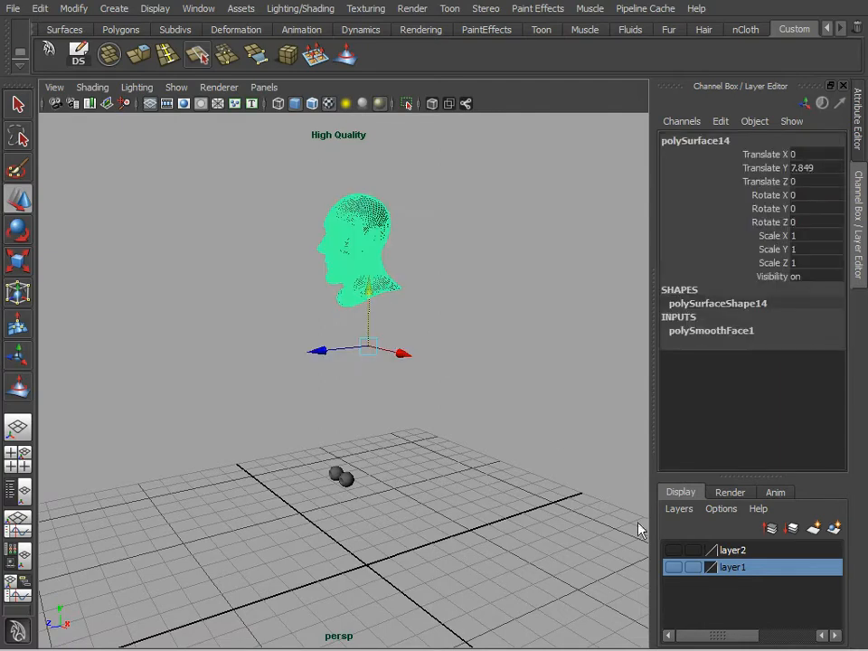
{"action": "left_click", "coordinate": [674, 567]}
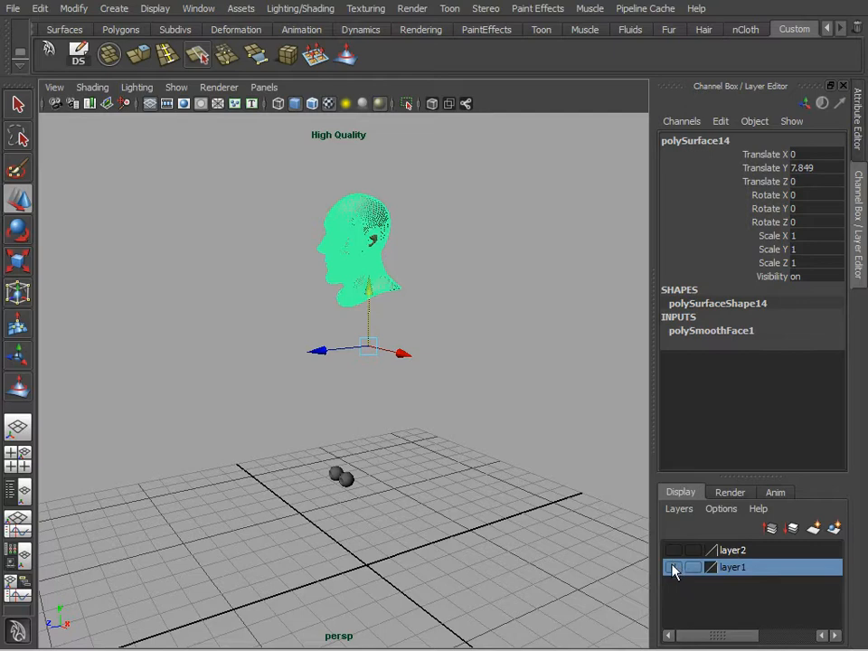
{"action": "left_click", "coordinate": [673, 550]}
{"action": "left_click", "coordinate": [672, 567]}
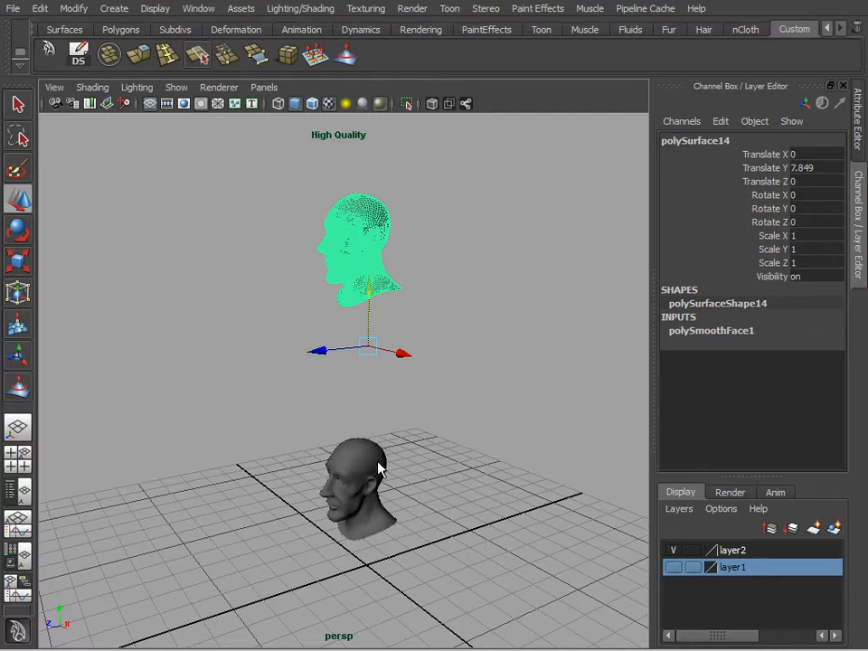
{"action": "right_click", "coordinate": [739, 570]}
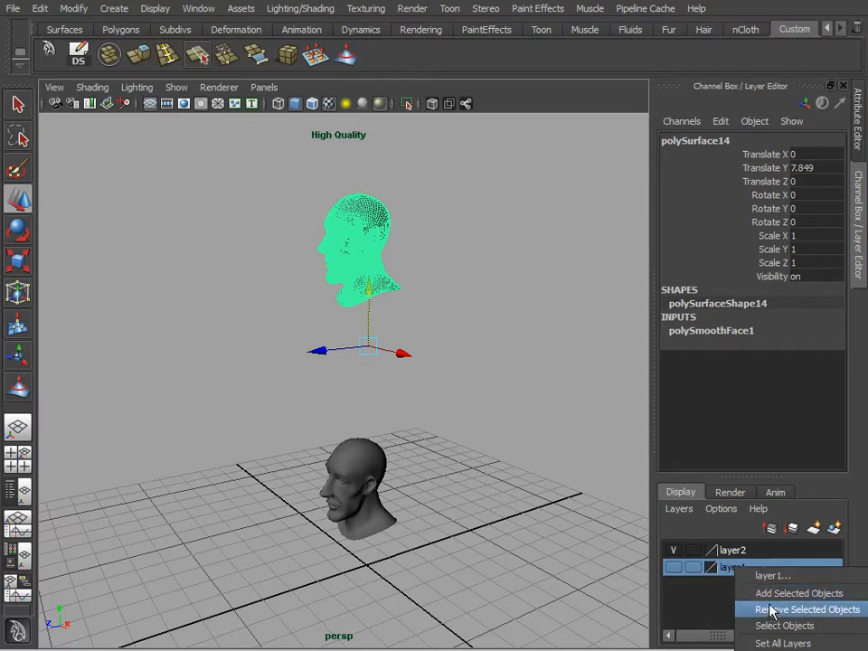
{"action": "left_click", "coordinate": [771, 593]}
{"action": "left_click", "coordinate": [471, 521]}
- Select the original low-poly head polySurface13 and frame it in the perspective view
{"action": "key", "text": "f"}
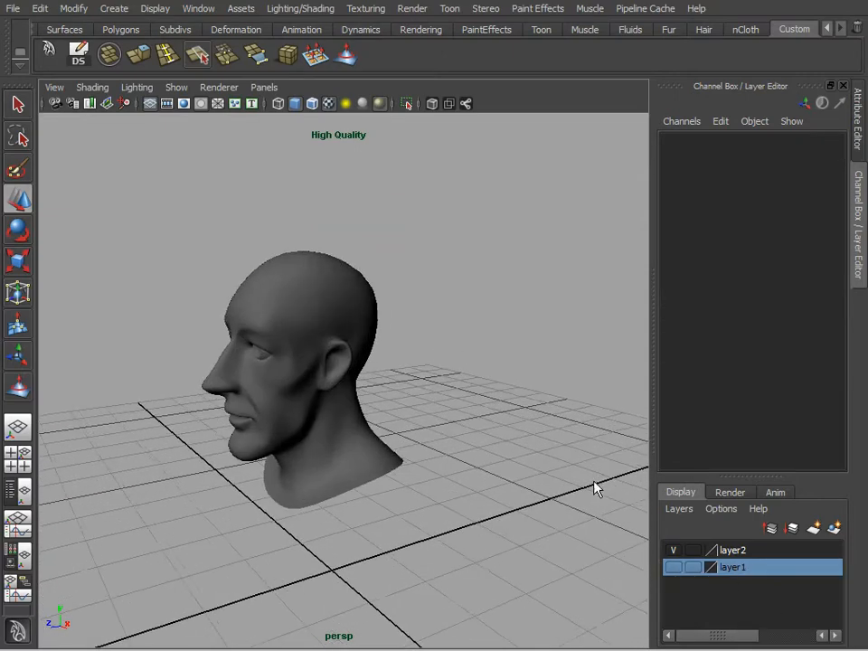
{"action": "scroll", "coordinate": [417, 330], "scroll_direction": "up", "scroll_amount": 3}
{"action": "left_click", "coordinate": [417, 330]}
{"action": "left_click_drag", "start_coordinate": [494, 340], "coordinate": [494, 329], "text": "alt"}
{"action": "scroll", "coordinate": [358, 399], "scroll_direction": "down", "scroll_amount": 2}
{"action": "scroll", "coordinate": [357, 398], "scroll_direction": "up", "scroll_amount": 2}
{"action": "middle_click_drag", "start_coordinate": [488, 398], "coordinate": [492, 341], "text": "alt"}
{"action": "left_click_drag", "start_coordinate": [492, 341], "coordinate": [500, 322], "text": "alt"}
{"action": "middle_click_drag", "start_coordinate": [500, 322], "coordinate": [529, 306], "text": "alt"}
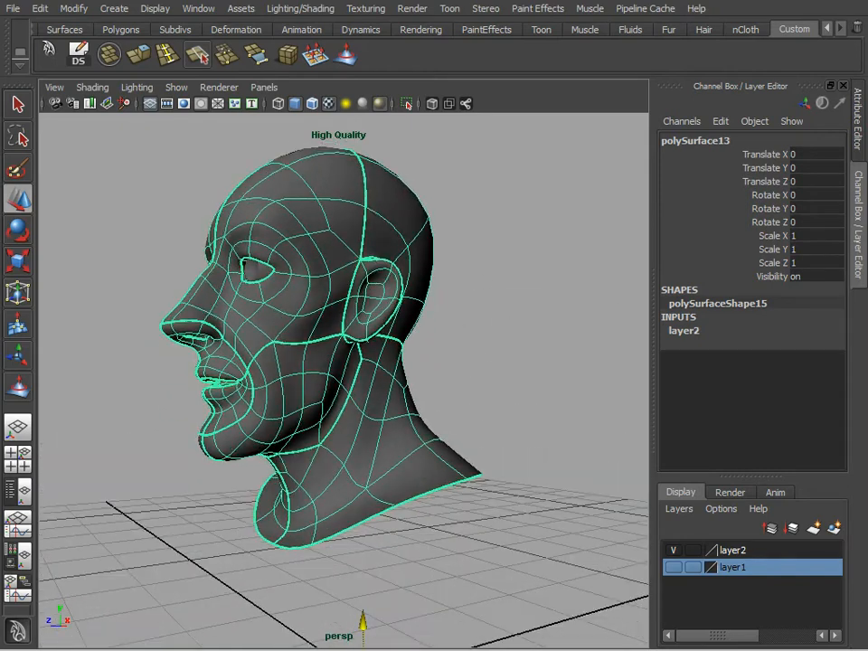
- Open the Hypershade and lay out the file1, bump2d1 and lambert5 nodes of the baked shader in the work area
{"action": "left_click_drag", "start_coordinate": [863, 186], "coordinate": [300, 119]}
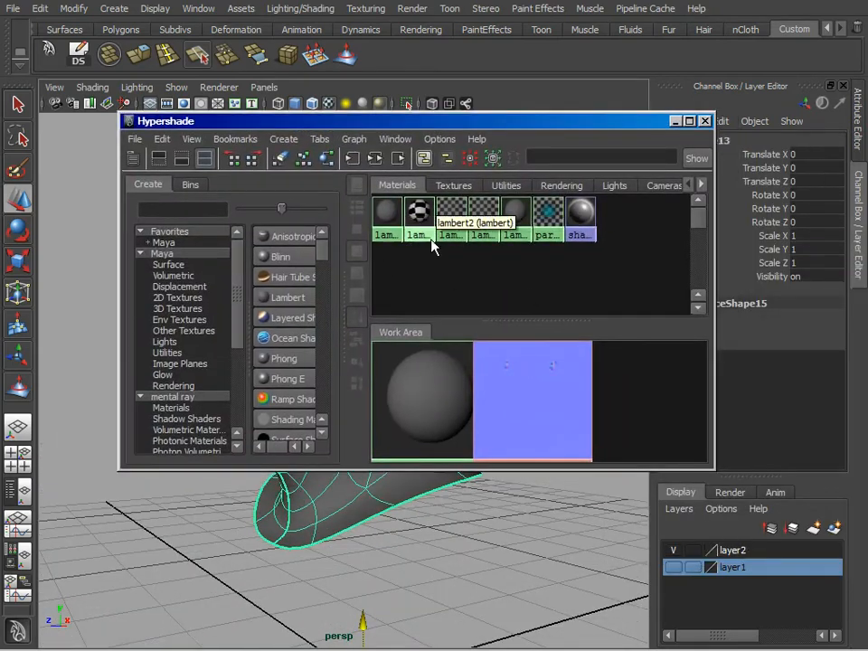
{"action": "left_click_drag", "start_coordinate": [529, 410], "coordinate": [587, 416]}
{"action": "left_click_drag", "start_coordinate": [442, 397], "coordinate": [585, 364]}
{"action": "scroll", "coordinate": [542, 411], "scroll_direction": "down", "scroll_amount": 3}
{"action": "left_click_drag", "start_coordinate": [555, 423], "coordinate": [393, 421]}
{"action": "left_click_drag", "start_coordinate": [450, 412], "coordinate": [489, 395]}
{"action": "left_click_drag", "start_coordinate": [394, 411], "coordinate": [524, 393]}
- Assign the lambert5 material with the baked normal map to the low-poly head and minimize the Hypershade
{"action": "left_click", "coordinate": [340, 541]}
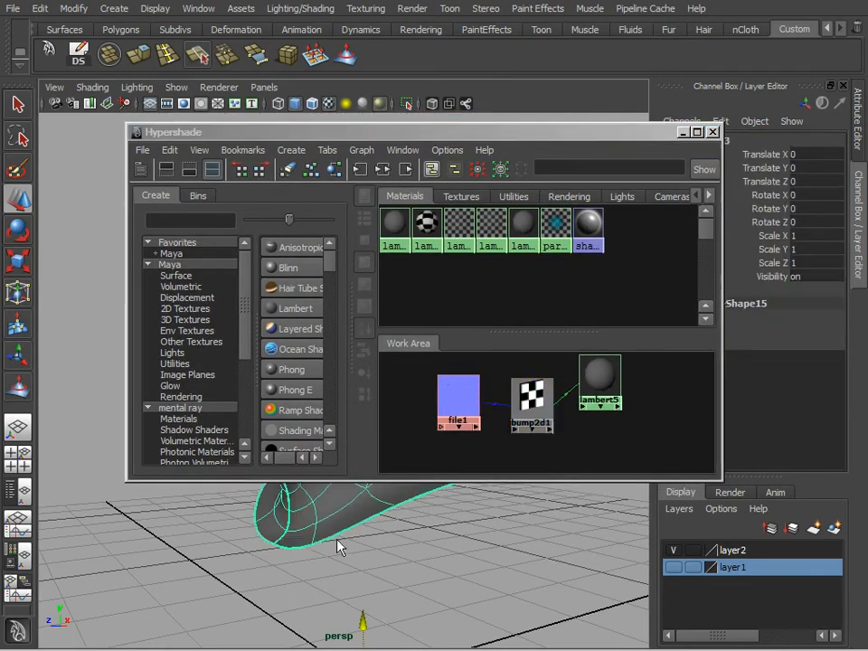
{"action": "right_click_drag", "start_coordinate": [612, 388], "coordinate": [596, 339]}
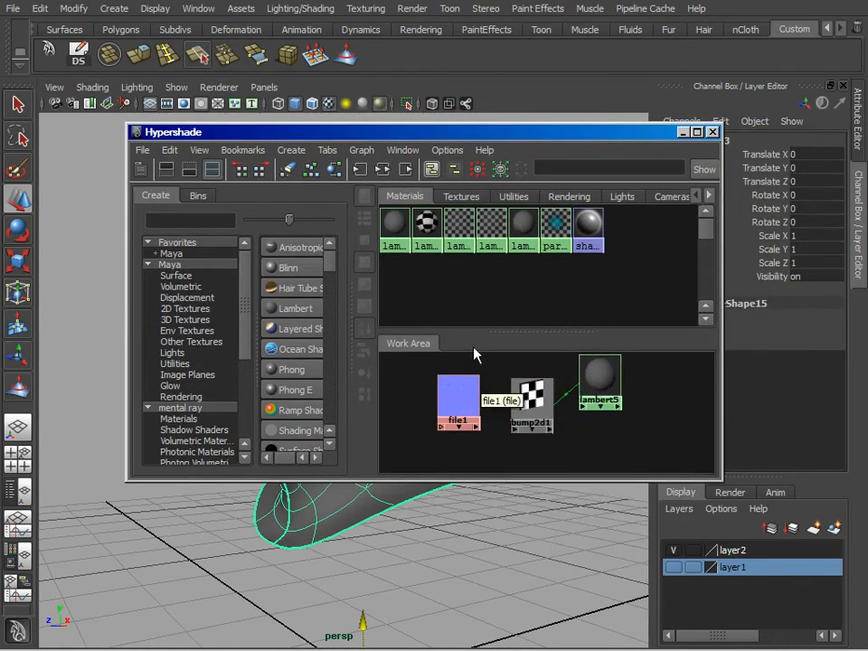
{"action": "left_click", "coordinate": [683, 132]}
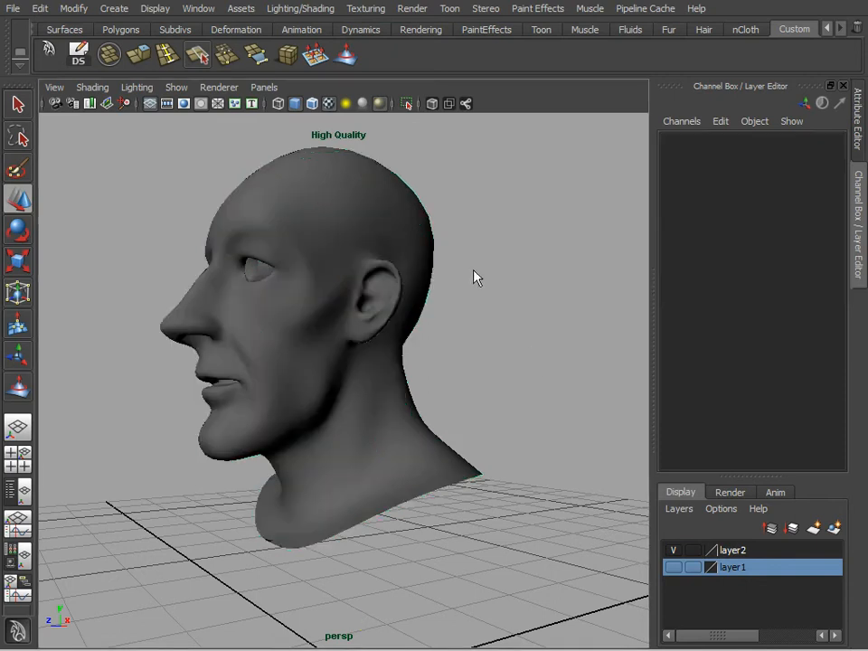
- Examine the normal-mapped ear on the low-poly head from several angles, with and without its wireframe
{"action": "scroll", "coordinate": [459, 325], "scroll_direction": "up", "scroll_amount": 3}
{"action": "left_click_drag", "start_coordinate": [458, 326], "coordinate": [432, 393], "text": "alt"}
{"action": "scroll", "coordinate": [452, 358], "scroll_direction": "up", "scroll_amount": 1}
{"action": "left_click_drag", "start_coordinate": [361, 360], "coordinate": [385, 402], "text": "alt"}
{"action": "left_click", "coordinate": [385, 402]}
{"action": "right_click_drag", "start_coordinate": [391, 374], "coordinate": [445, 391], "text": "alt"}
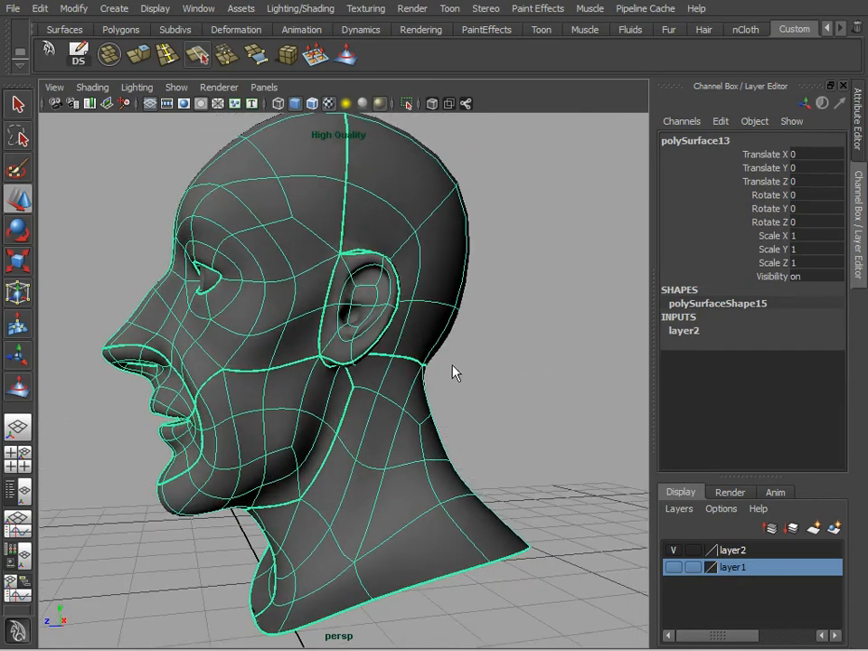
{"action": "left_click", "coordinate": [488, 365]}
{"action": "left_click_drag", "start_coordinate": [489, 365], "coordinate": [526, 373], "text": "alt"}
{"action": "right_click_drag", "start_coordinate": [527, 374], "coordinate": [397, 386], "text": "alt"}
{"action": "left_click_drag", "start_coordinate": [397, 387], "coordinate": [435, 360], "text": "alt"}
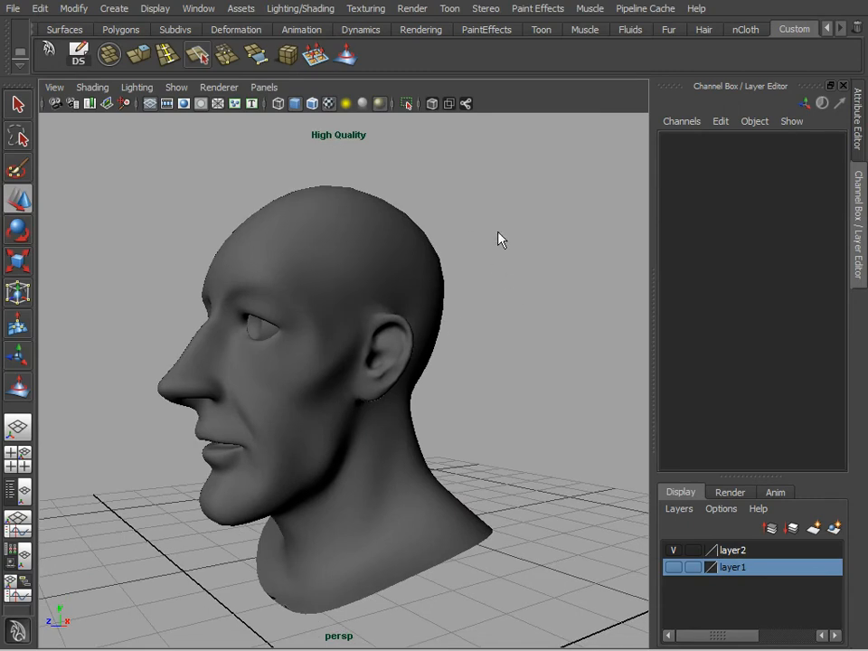
- Open an enlarged Render View, set the renderer to mental ray and render the head from the persp camera
{"action": "left_click", "coordinate": [198, 9]}
{"action": "mouse_move", "coordinate": [234, 50]}
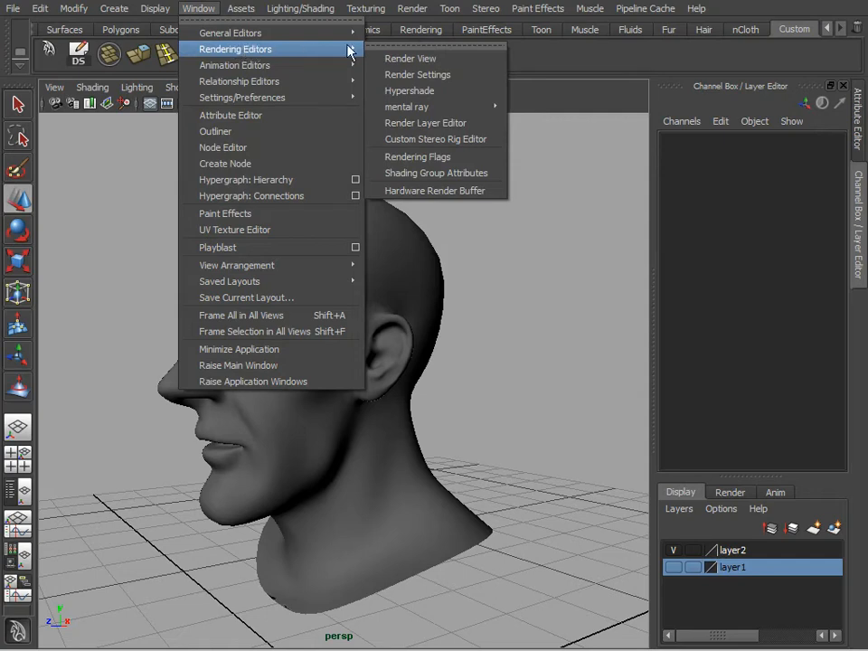
{"action": "left_click", "coordinate": [409, 60]}
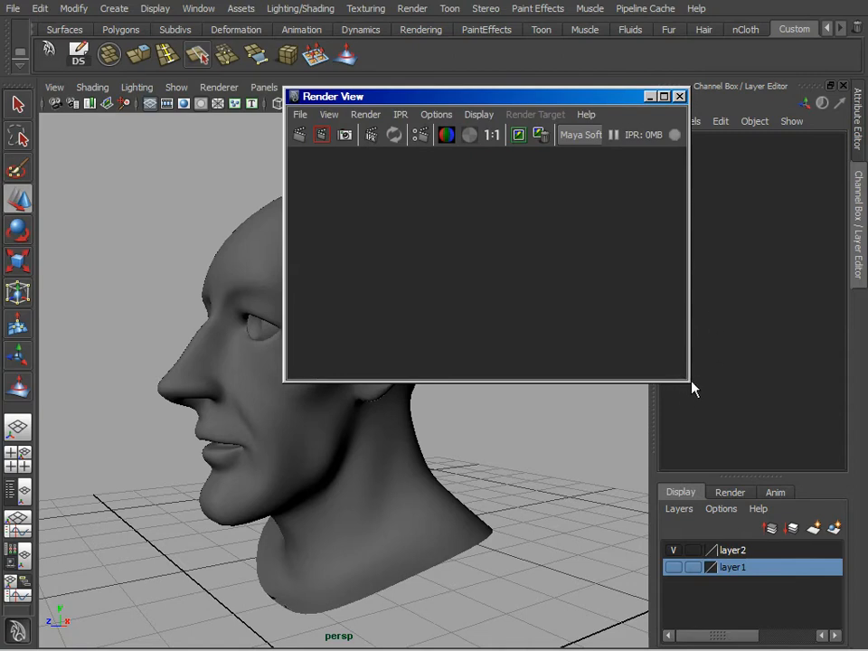
{"action": "left_click_drag", "start_coordinate": [689, 382], "coordinate": [799, 419]}
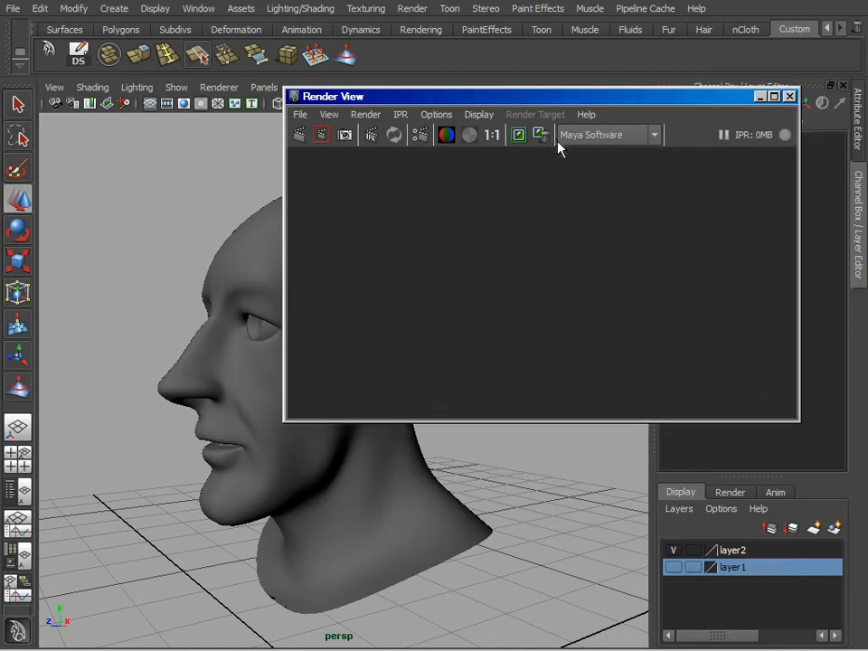
{"action": "left_click", "coordinate": [655, 136]}
{"action": "left_click", "coordinate": [635, 186]}
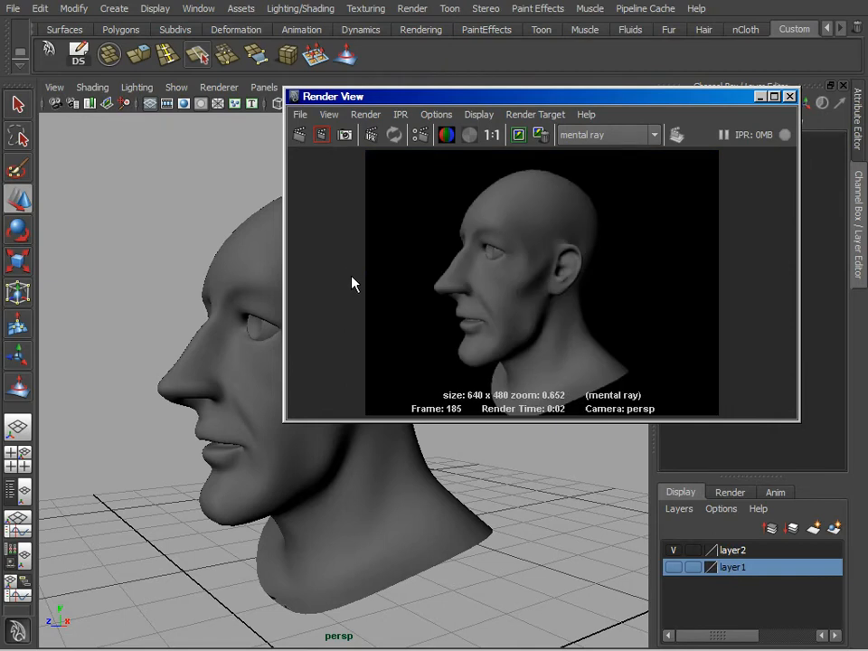
{"action": "left_click_drag", "start_coordinate": [367, 423], "coordinate": [376, 458]}
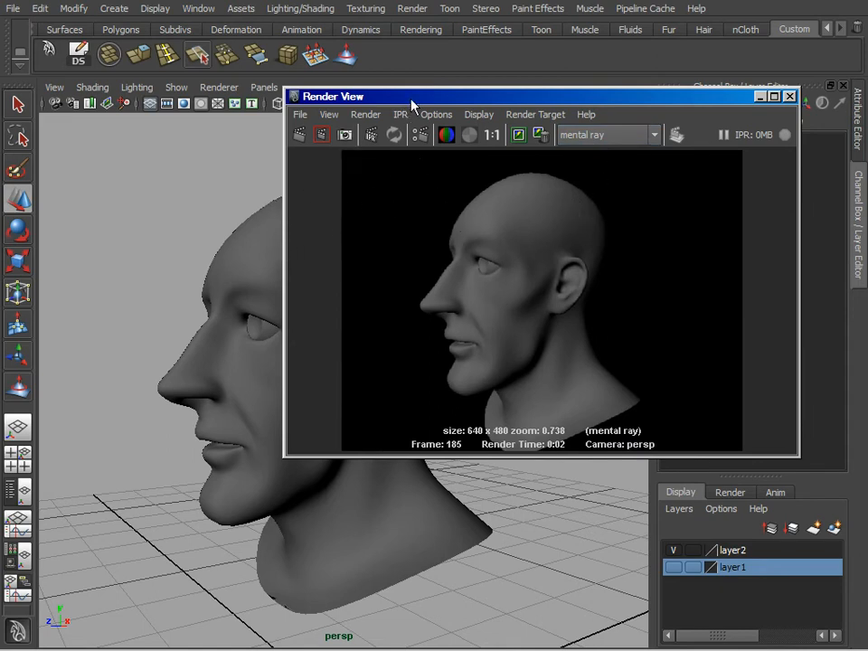
- Compare the ear detail on the low-poly head in the perspective view with the mental ray render
{"action": "left_click_drag", "start_coordinate": [412, 104], "coordinate": [431, 104]}
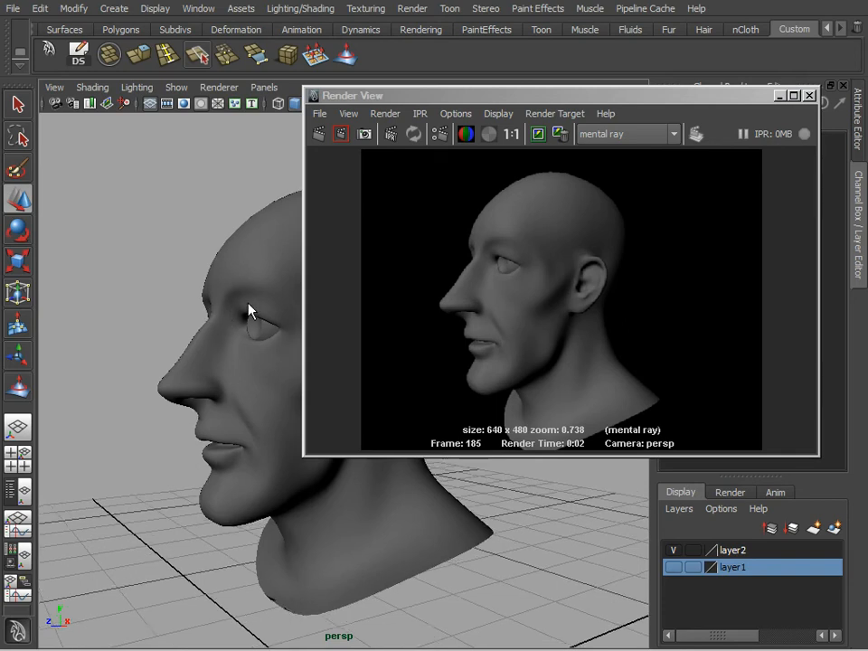
{"action": "middle_click_drag", "start_coordinate": [249, 304], "coordinate": [207, 259], "text": "alt"}
{"action": "right_click_drag", "start_coordinate": [207, 259], "coordinate": [217, 258], "text": "alt"}
{"action": "middle_click_drag", "start_coordinate": [217, 257], "coordinate": [266, 261], "text": "alt"}
{"action": "left_click_drag", "start_coordinate": [266, 262], "coordinate": [234, 251], "text": "alt"}
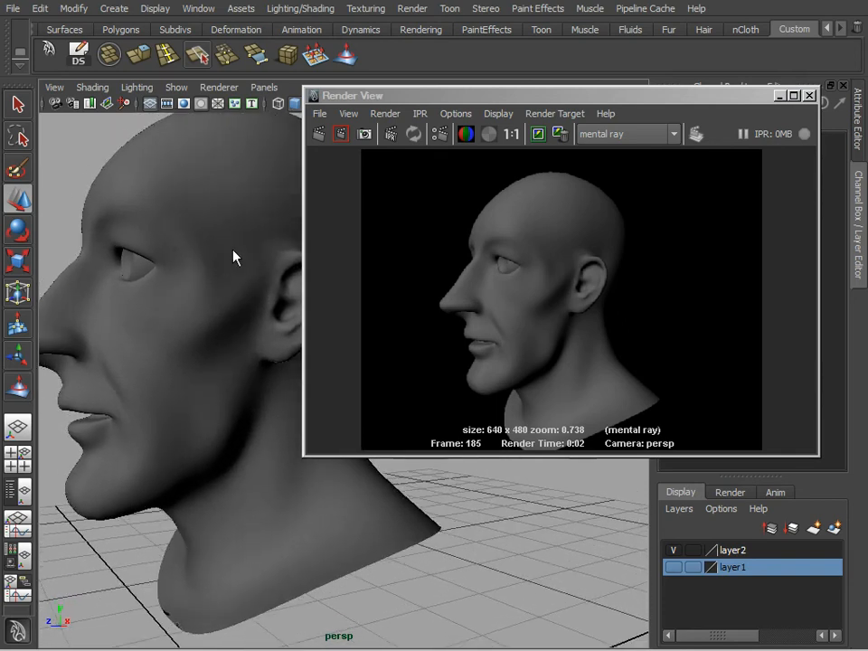
{"action": "middle_click_drag", "start_coordinate": [224, 311], "coordinate": [243, 314], "text": "alt"}
{"action": "mouse_move", "coordinate": [243, 314]}
{"action": "right_mouse_down", "text": "alt"}
{"action": "mouse_move", "coordinate": [258, 320]}
{"action": "mouse_move", "coordinate": [250, 329]}
{"action": "right_mouse_up", "text": "alt"}
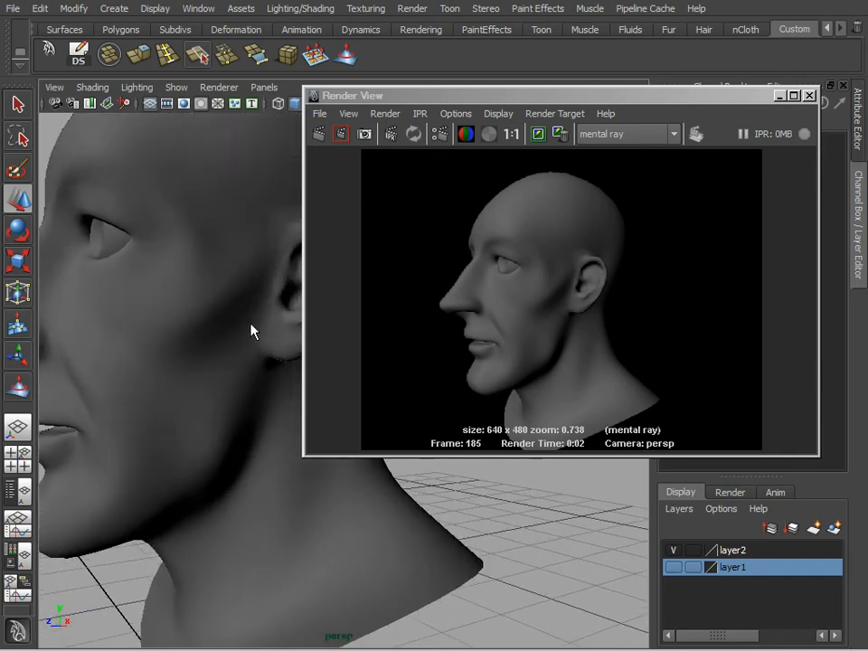
{"action": "middle_click_drag", "start_coordinate": [250, 329], "coordinate": [226, 310], "text": "alt"}
{"action": "left_click_drag", "start_coordinate": [225, 310], "coordinate": [213, 303], "text": "alt"}
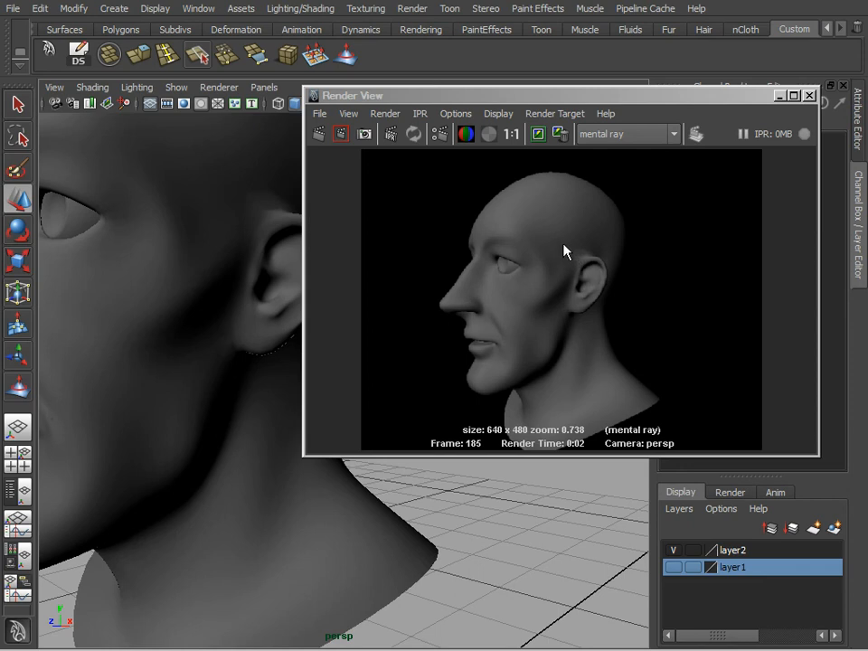
{"action": "left_click_drag", "start_coordinate": [552, 97], "coordinate": [522, 208]}
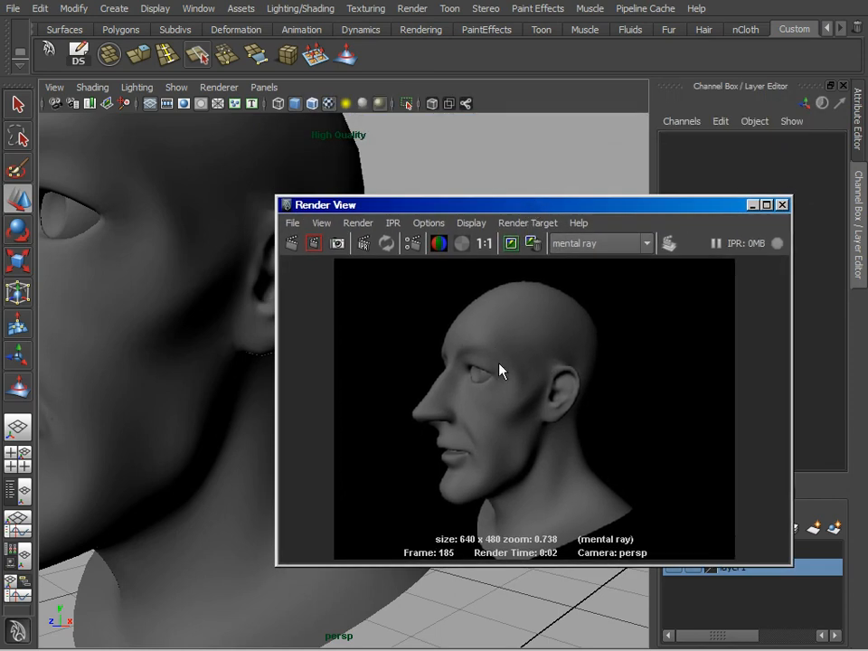